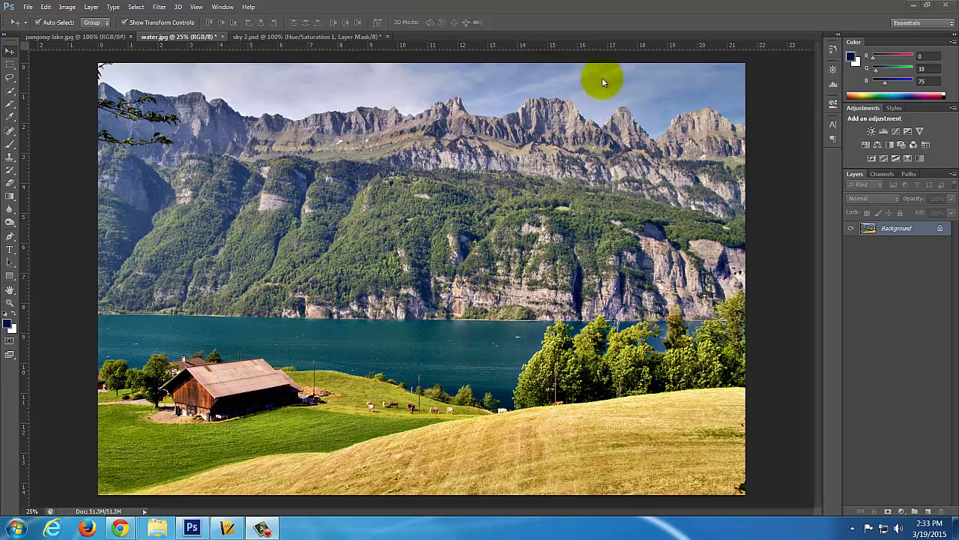
- Paste the sky photo into the mountain lake photo, move it, then undo both changes
click(94, 36)
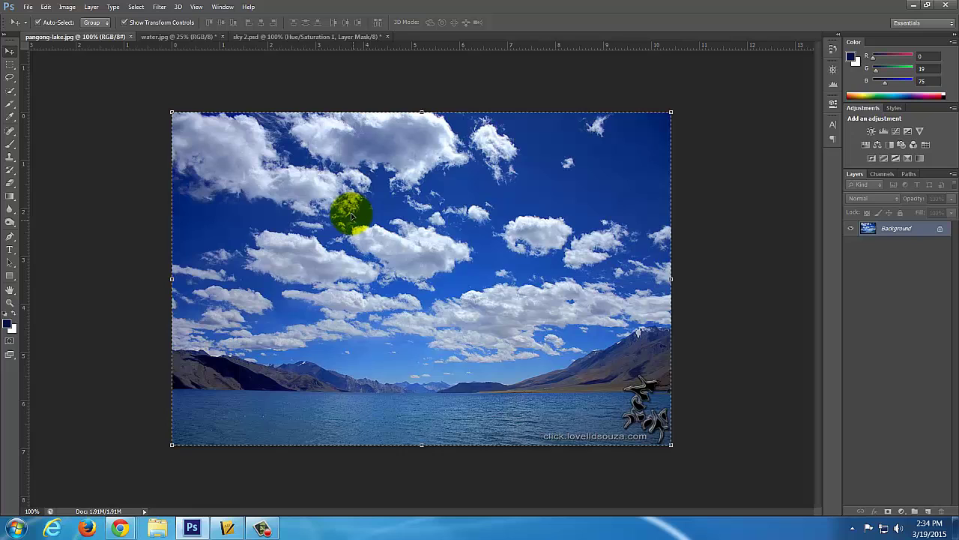
click(182, 36)
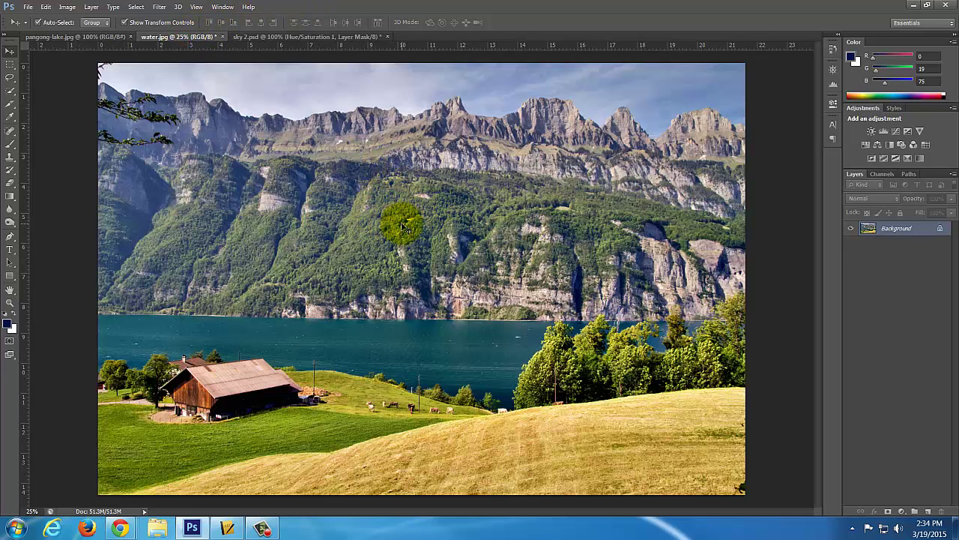
key(ctrl+v)
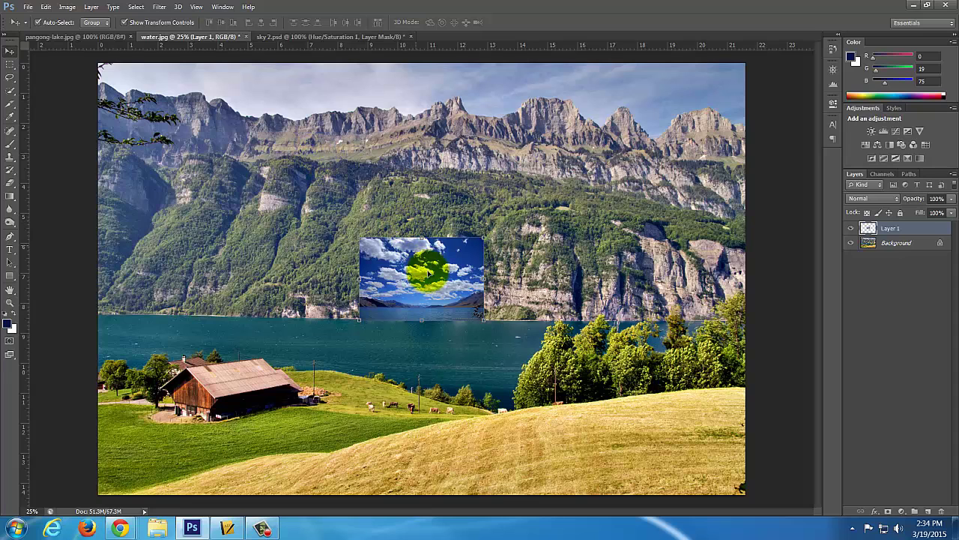
drag(427, 274, 407, 202)
key(ctrl+z)
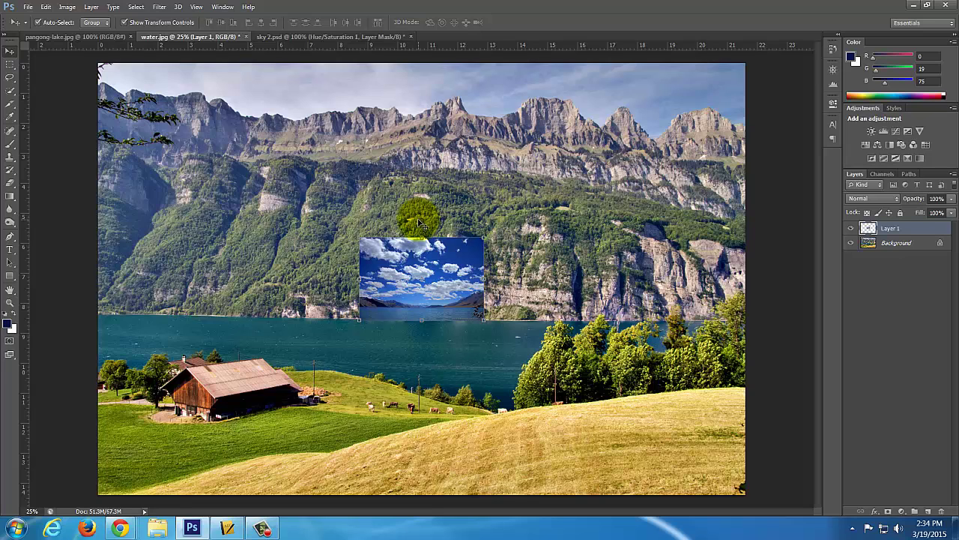
key(ctrl+alt+z)
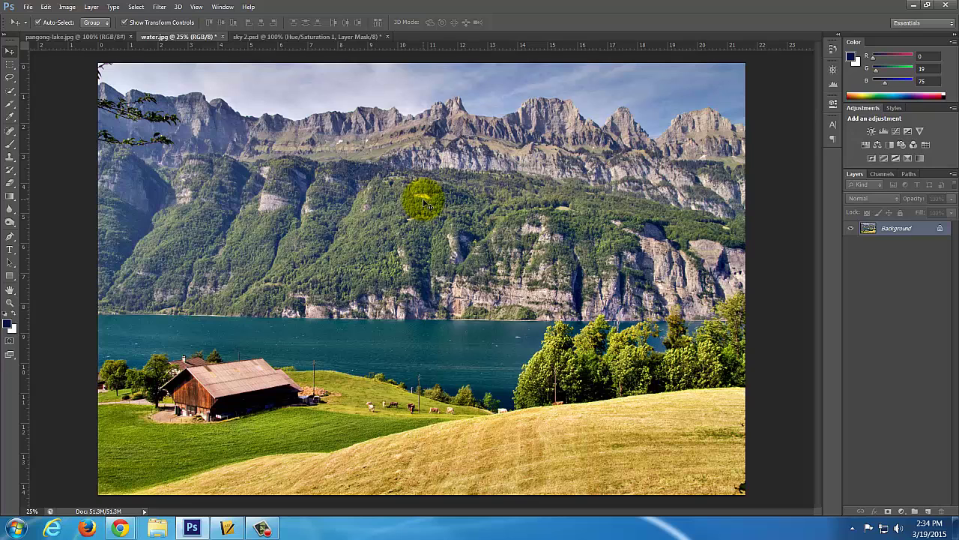
- Resize the image to 700 pixels wide (700 × 467) and view it at 66.7%
click(68, 7)
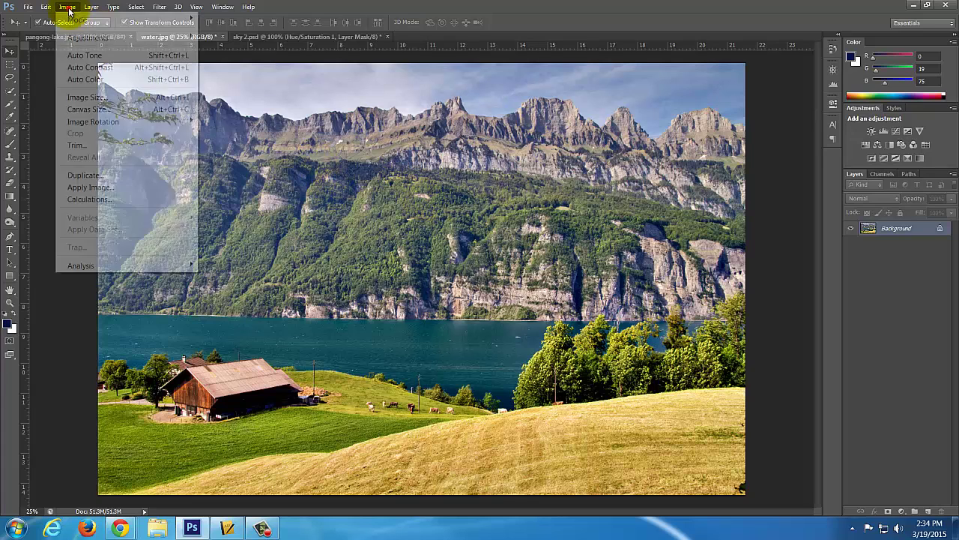
click(102, 98)
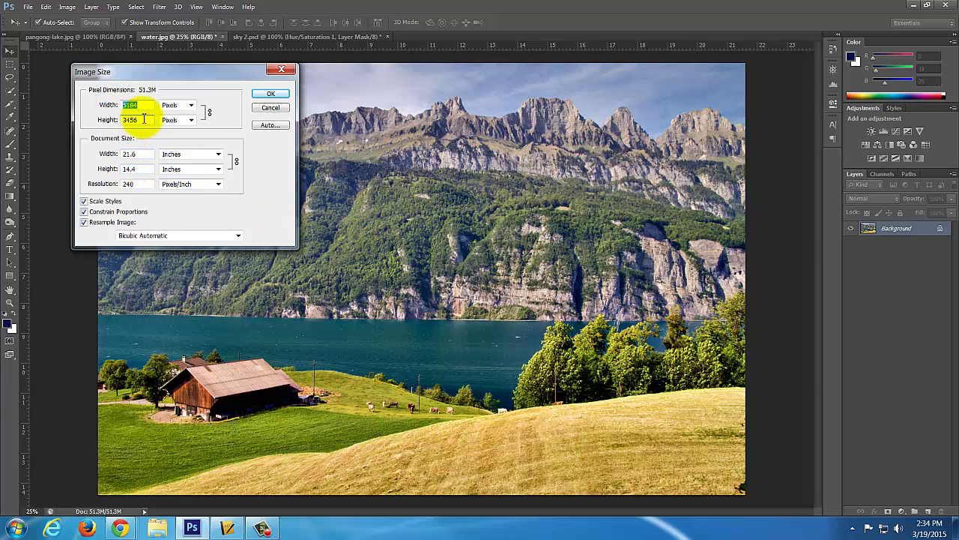
text(700)
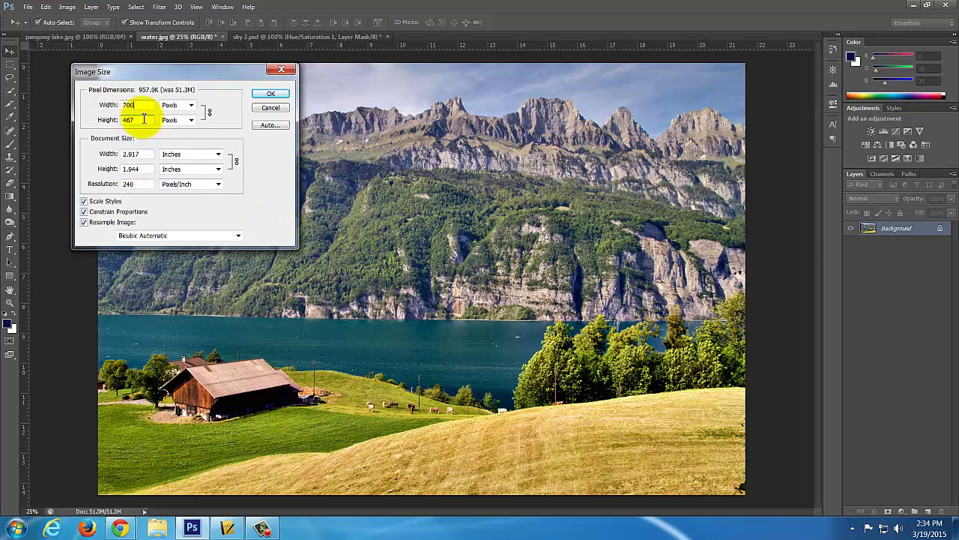
key(Return)
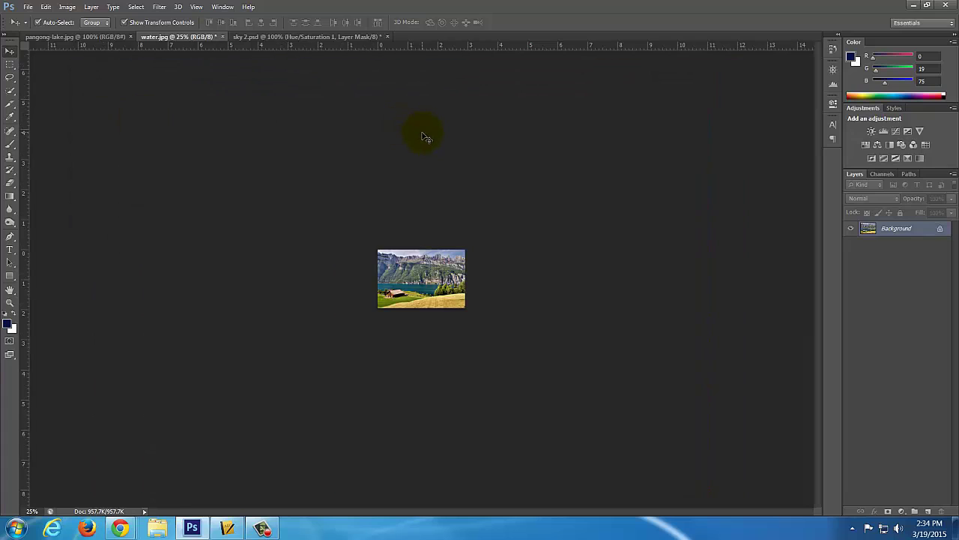
key(ctrl+1)
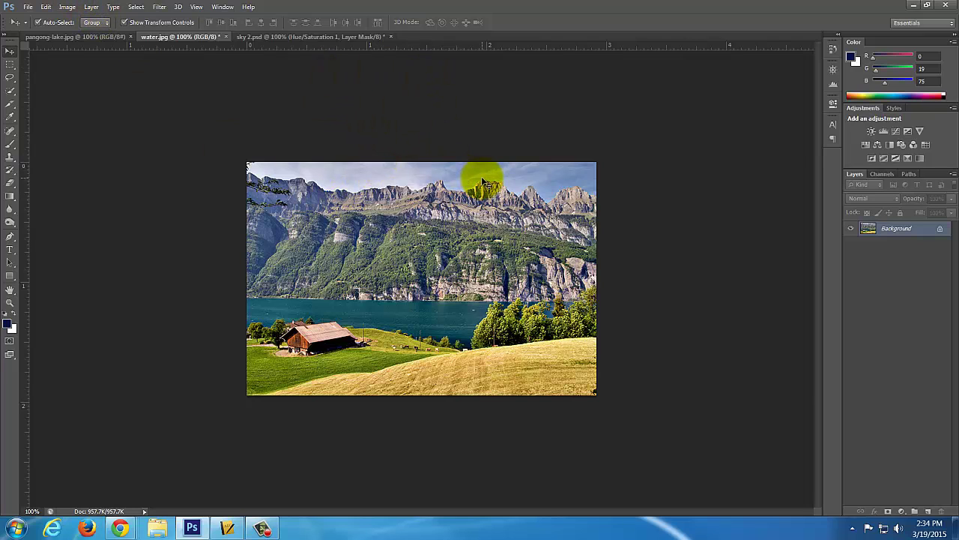
key(ctrl+minus)
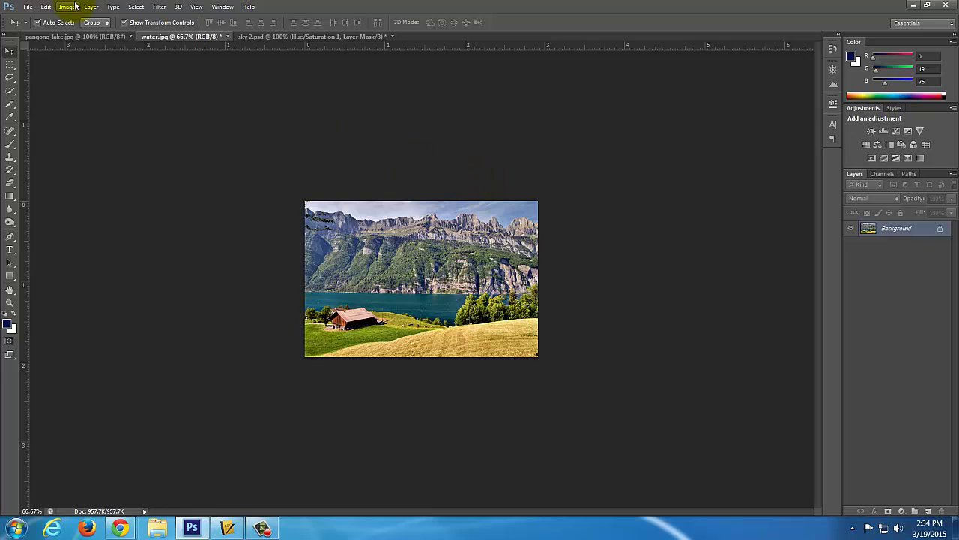
- Set the canvas height to 5 inches, anchored at bottom centre
click(67, 7)
click(91, 111)
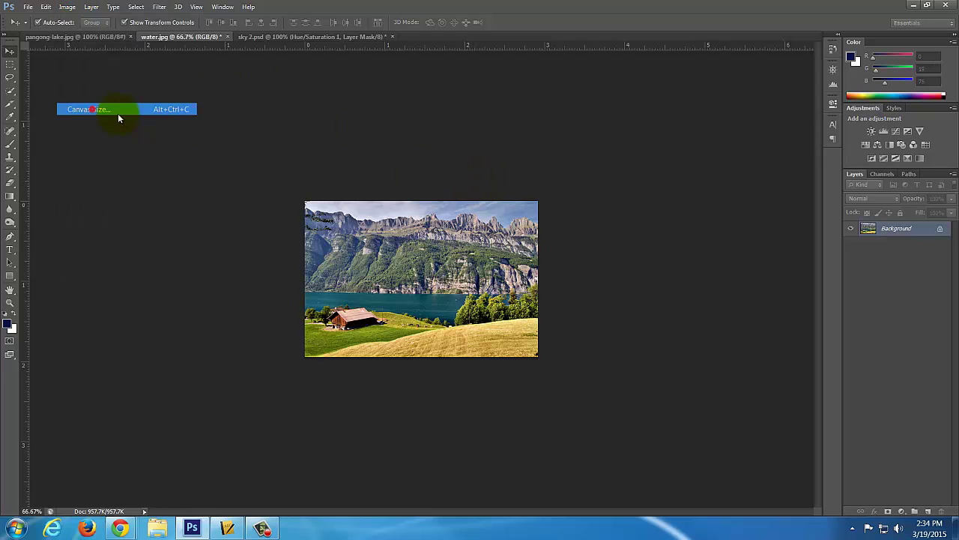
click(677, 237)
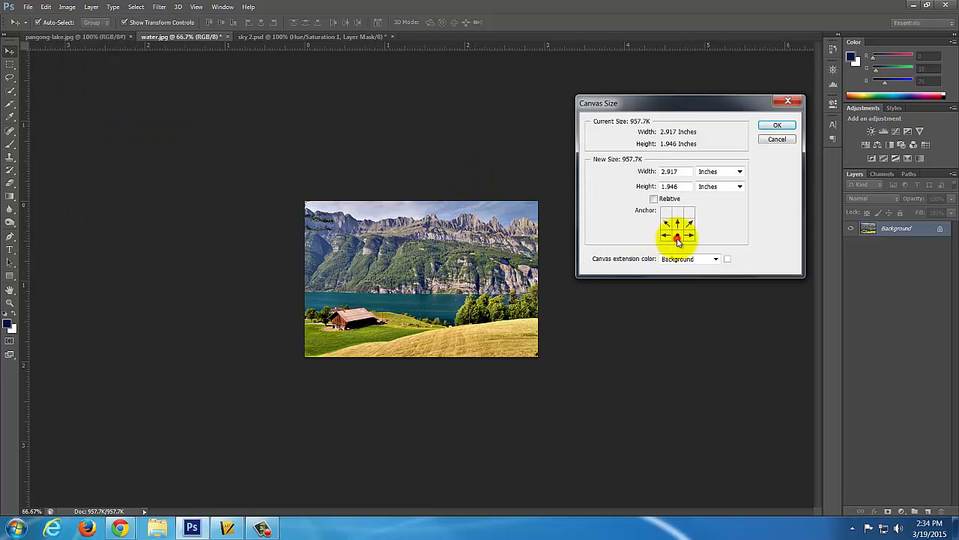
double_click(682, 186)
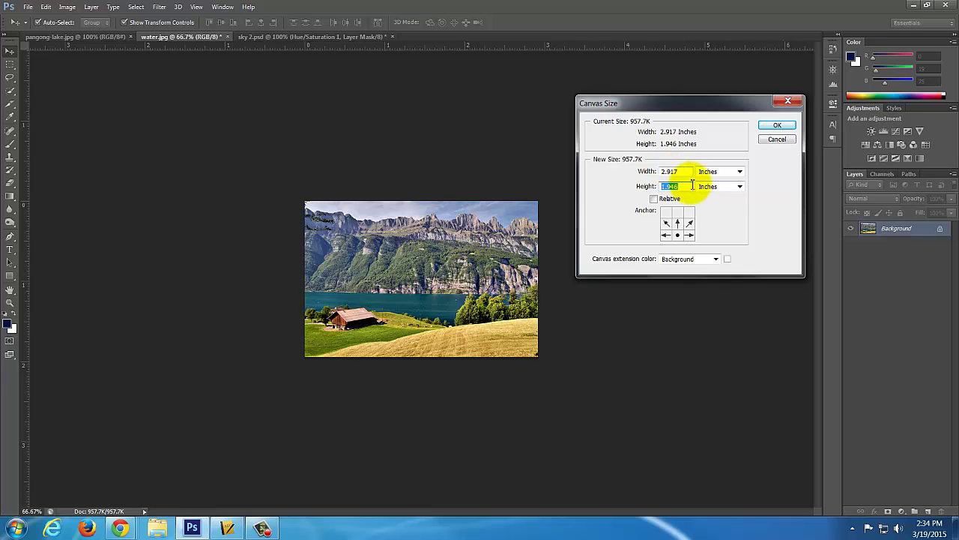
text(5)
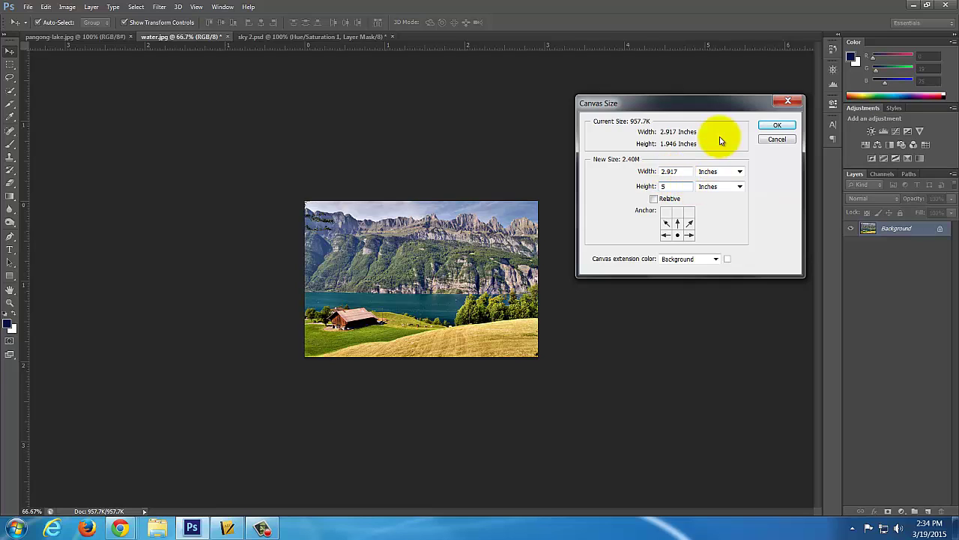
click(764, 125)
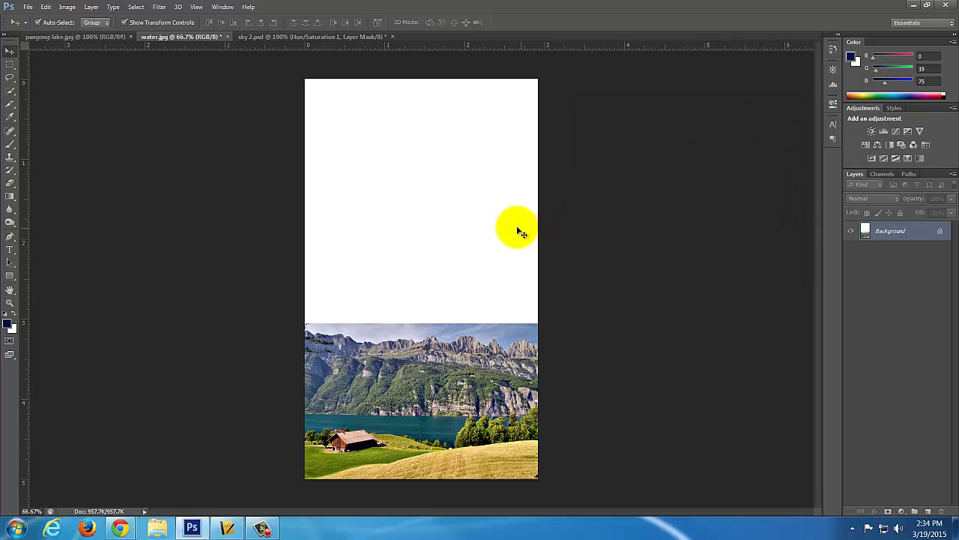
- Marquee-select the lower canvas, crop to the selection, then deselect
click(12, 66)
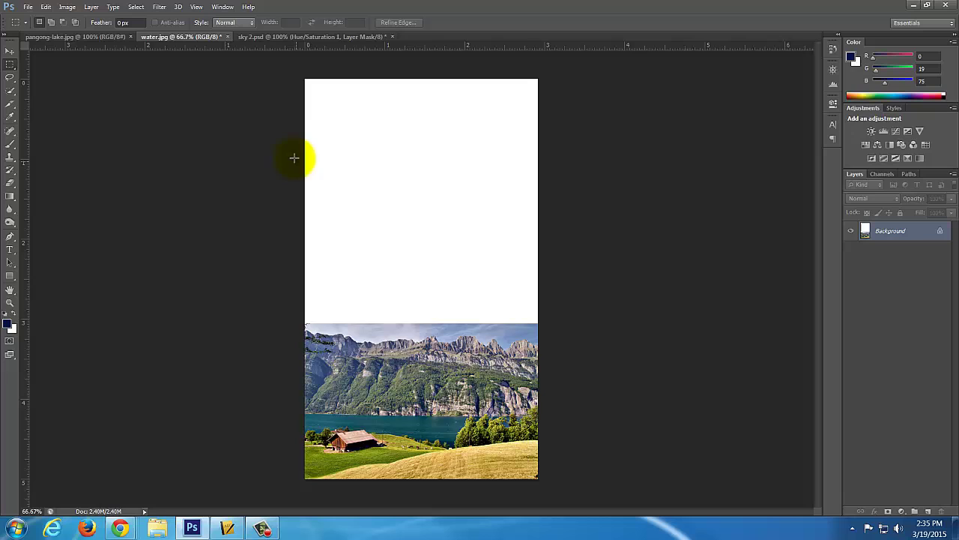
drag(285, 140, 284, 200)
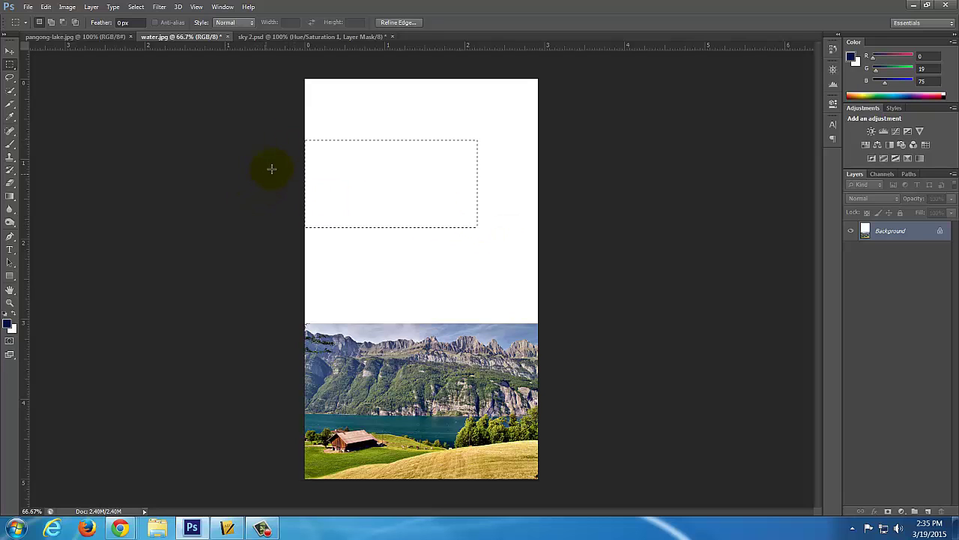
drag(273, 168, 386, 227)
drag(439, 323, 542, 492)
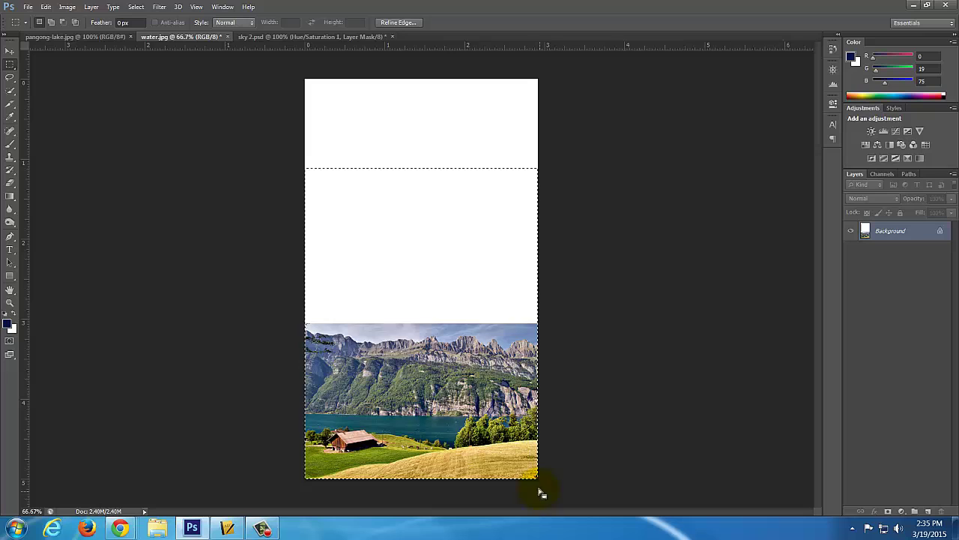
click(67, 7)
click(94, 134)
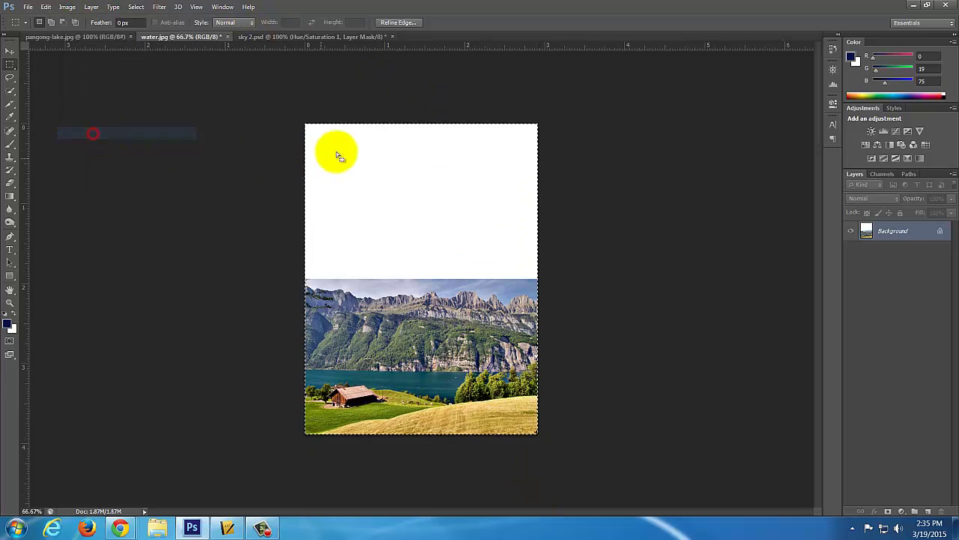
click(255, 141)
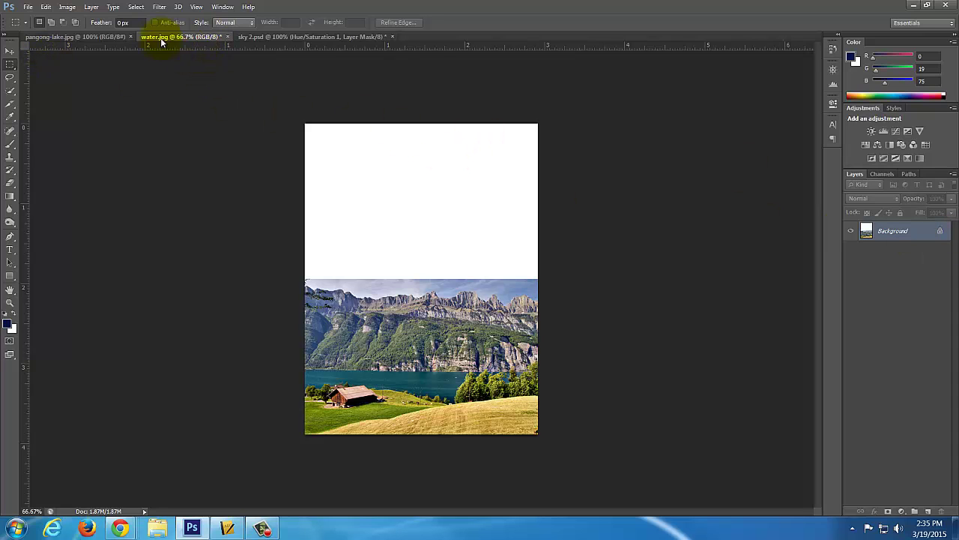
- Paste the copied cloudy sky photo into water.jpg as Layer 1
click(106, 39)
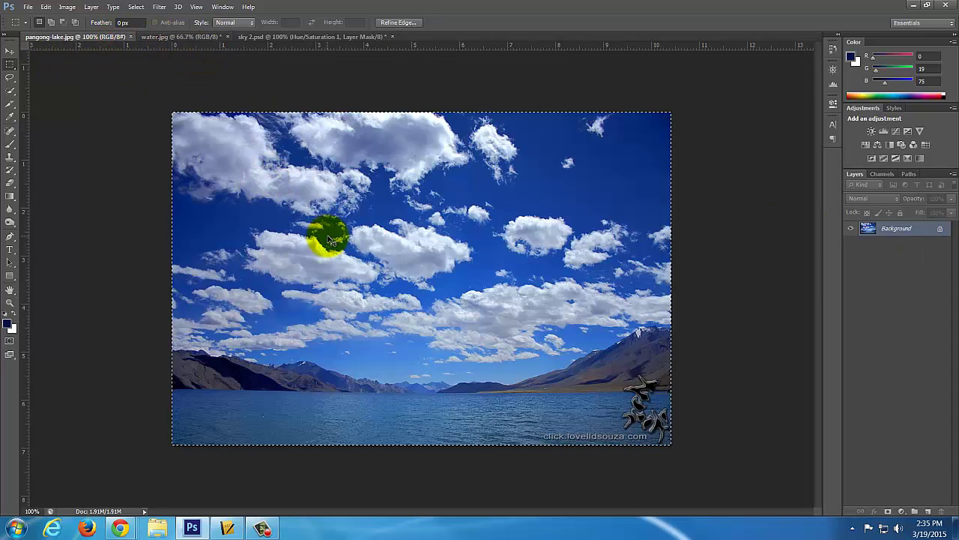
click(191, 37)
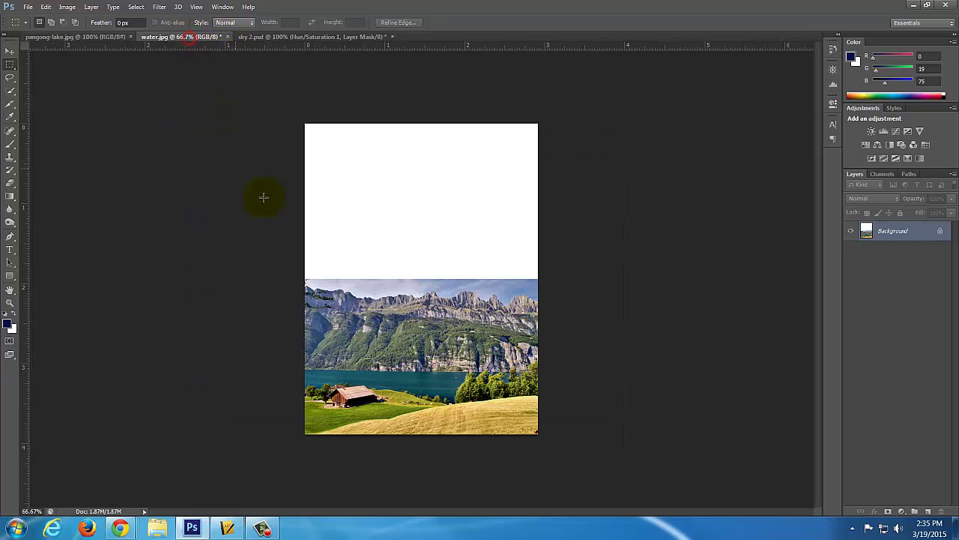
click(435, 280)
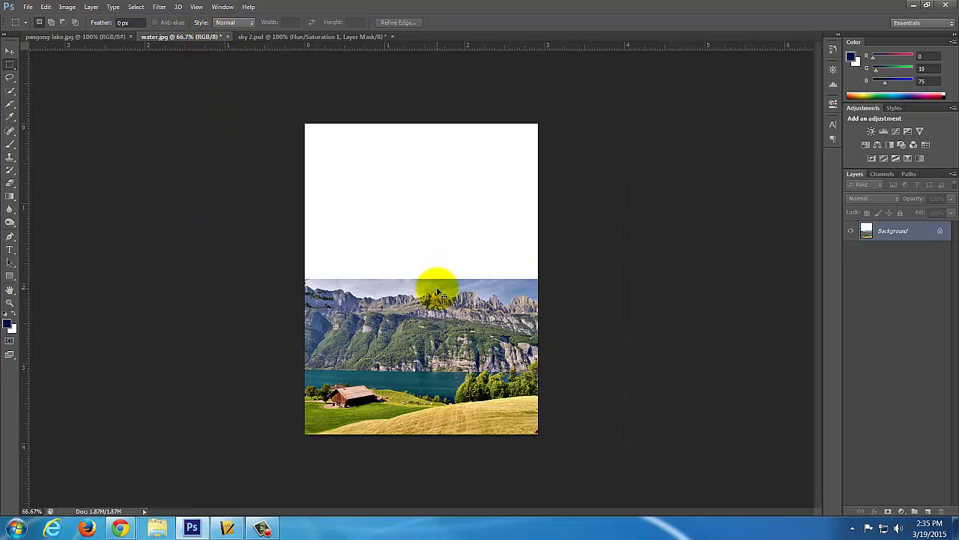
key(ctrl+v)
- Move Layer 1 to the canvas top and stretch it down to 107.5% height
click(10, 49)
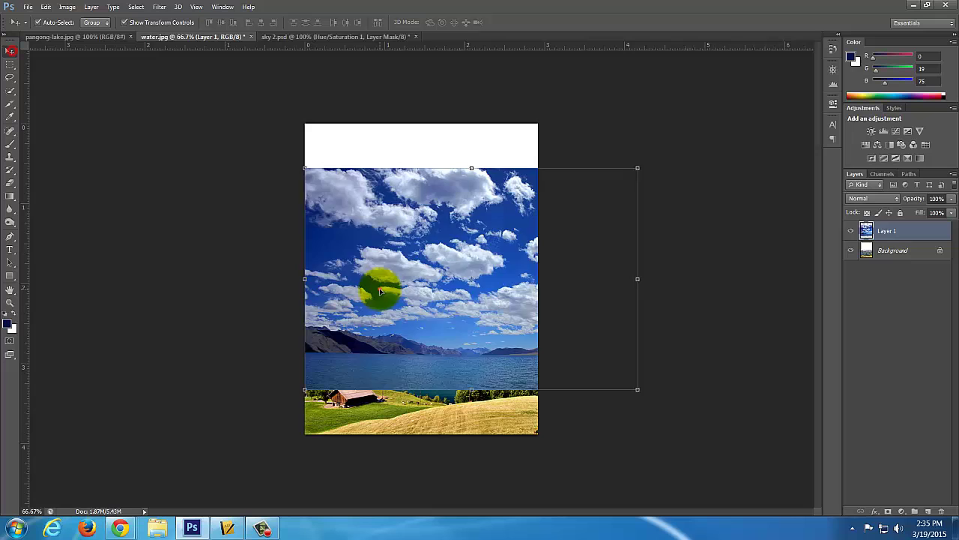
drag(380, 289, 381, 249)
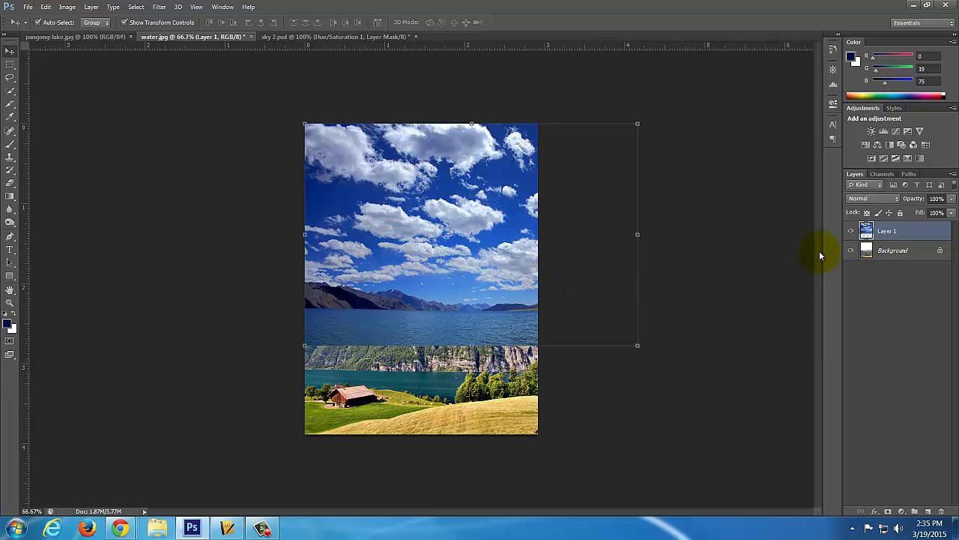
click(852, 232)
click(852, 232)
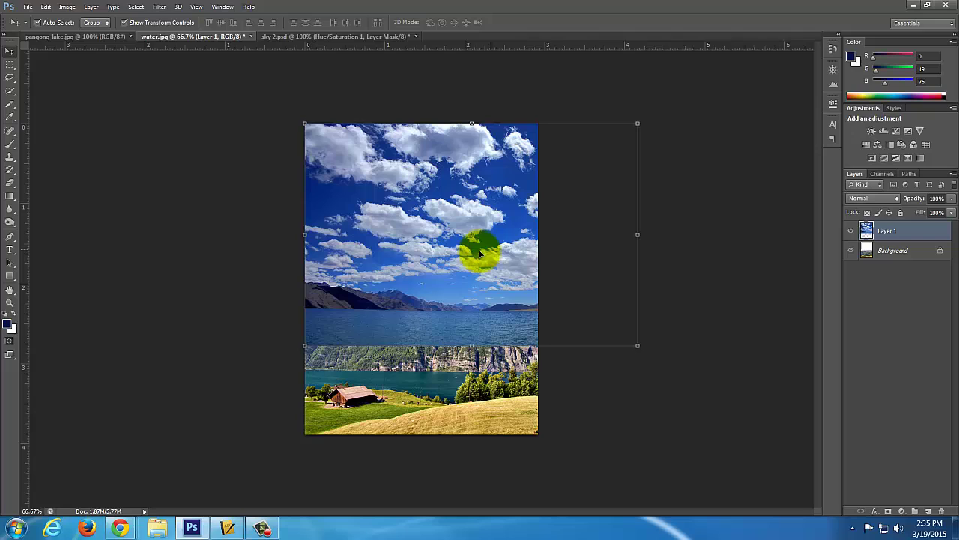
drag(466, 346, 471, 362)
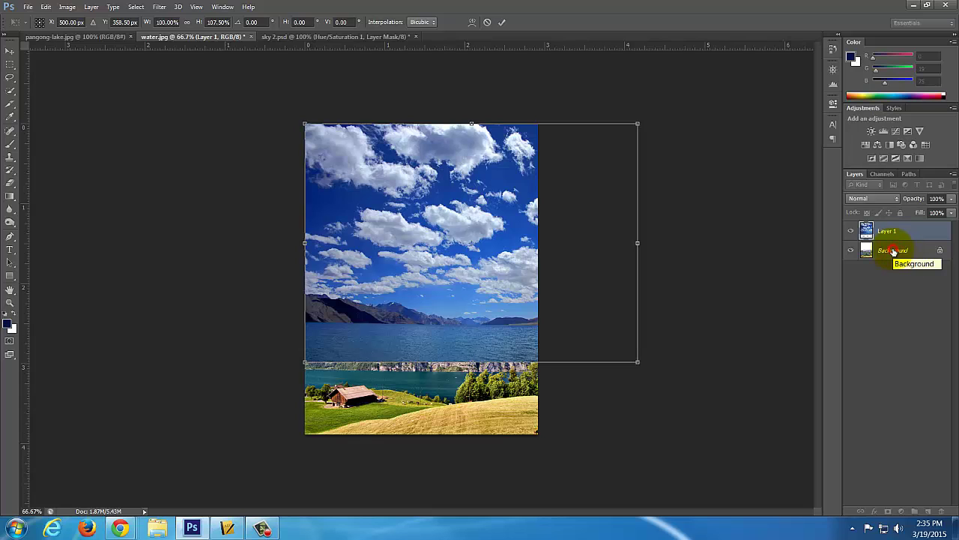
click(10, 55)
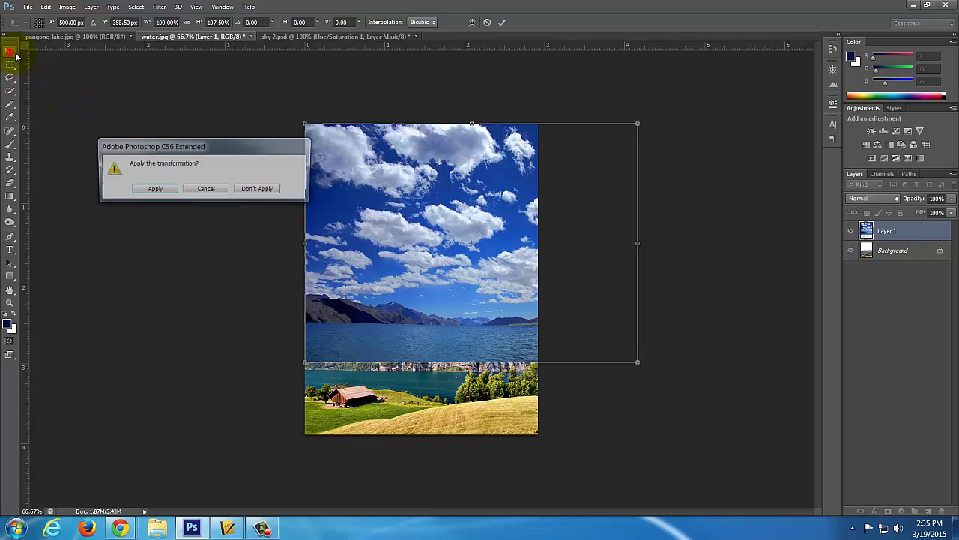
- Commit the sky stretch, select Background, and leave Layer 1 hidden after comparing
click(158, 191)
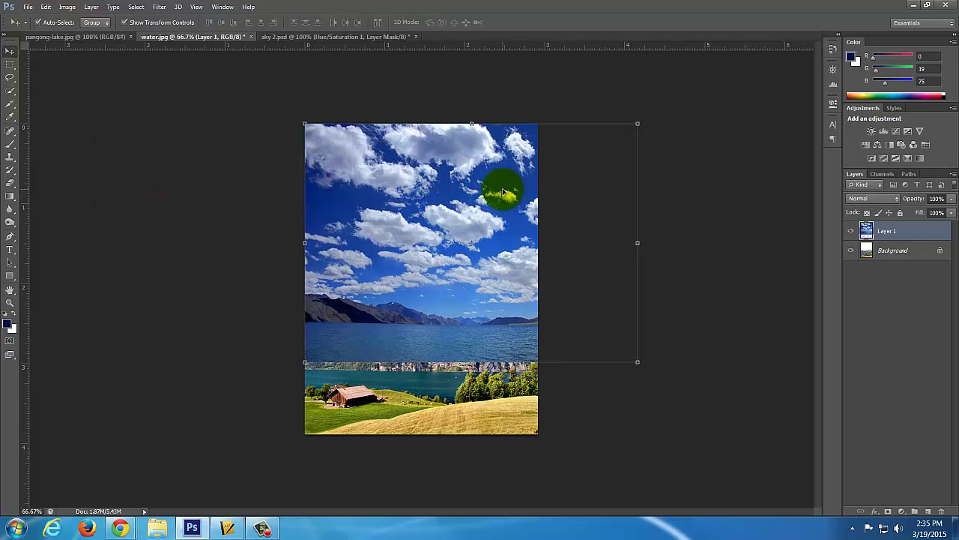
click(884, 252)
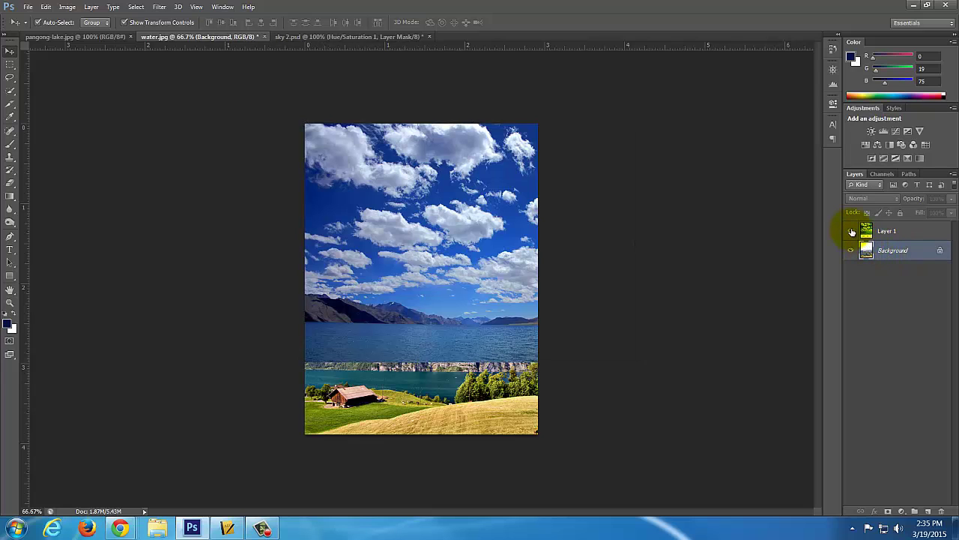
click(852, 231)
click(852, 232)
click(852, 231)
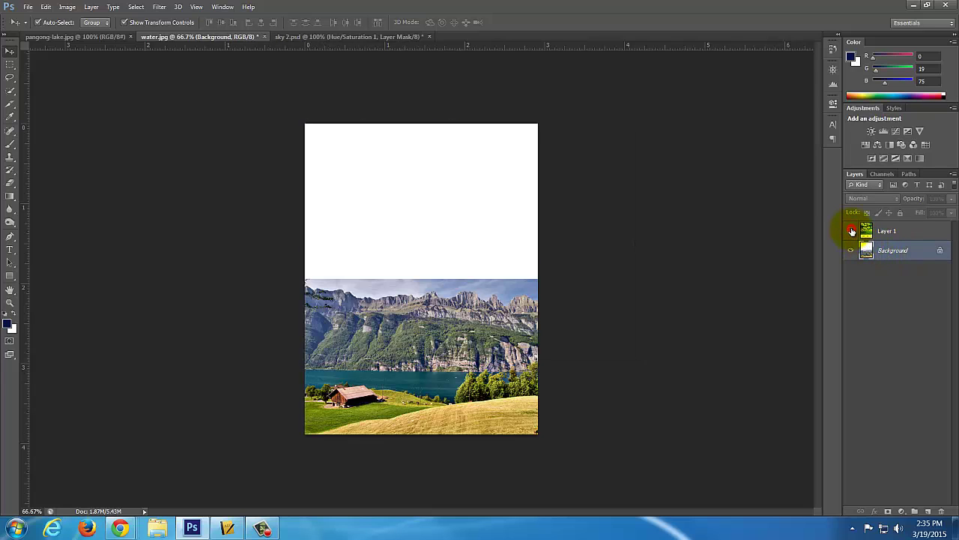
click(852, 231)
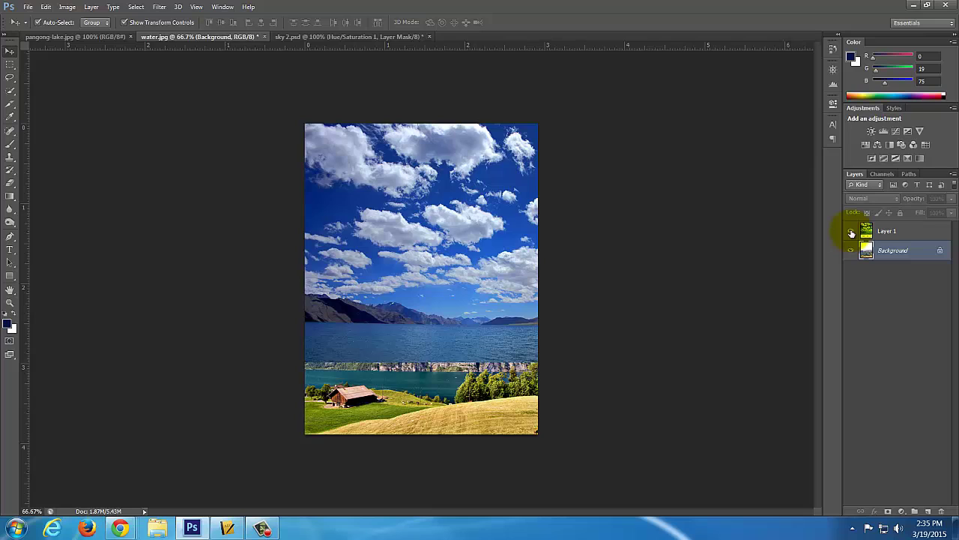
click(852, 232)
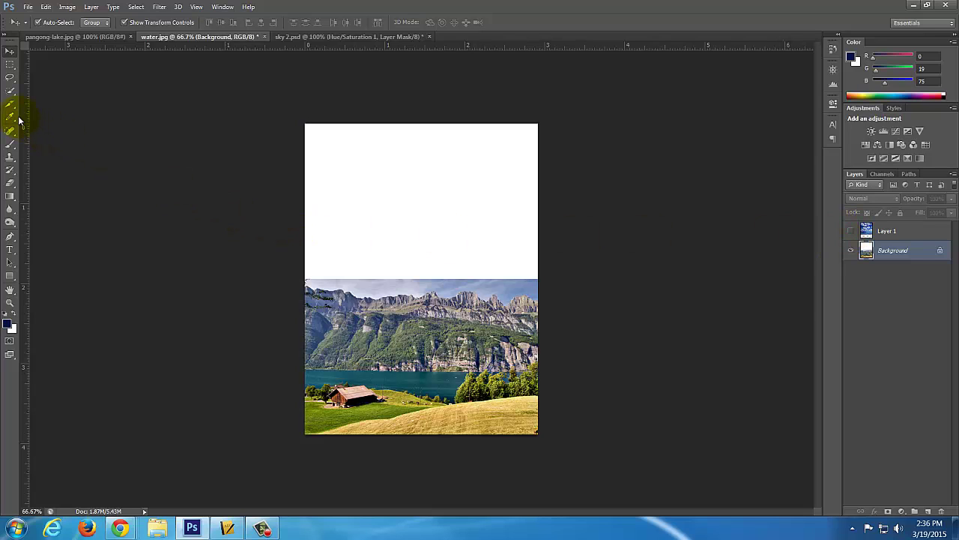
- Quick-select the blank white sky on Background, then reselect and show Layer 1
click(10, 91)
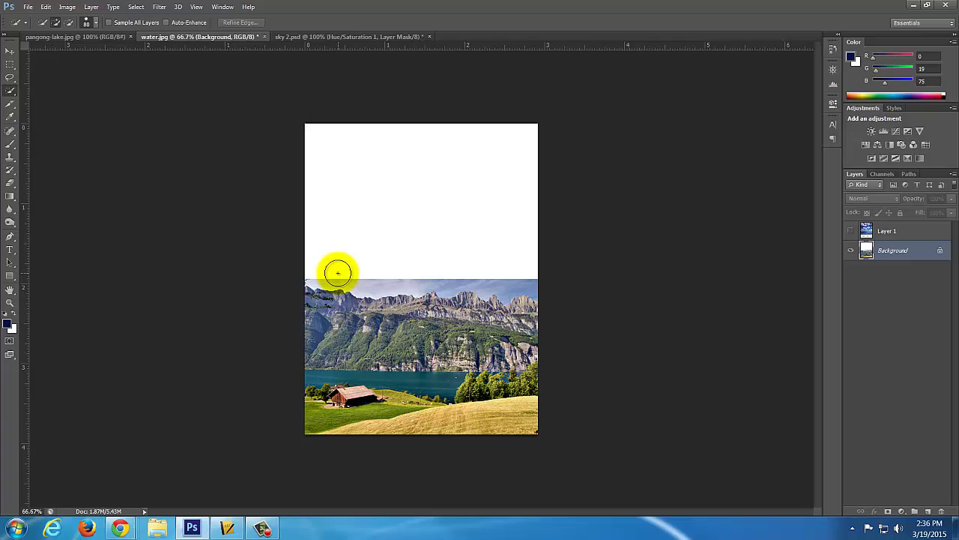
mouse_move(338, 273)
mouse_down()
mouse_move(328, 270)
mouse_move(481, 275)
mouse_up()
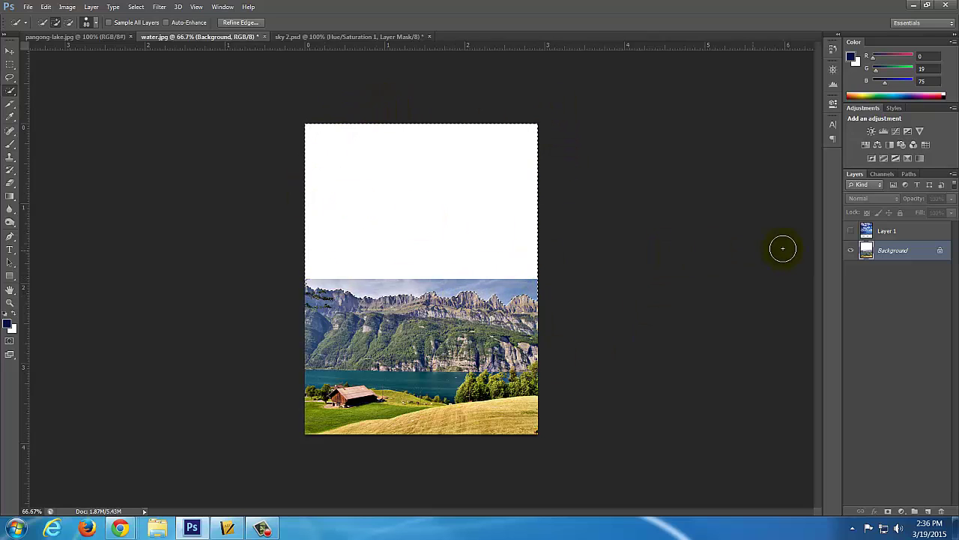
click(896, 231)
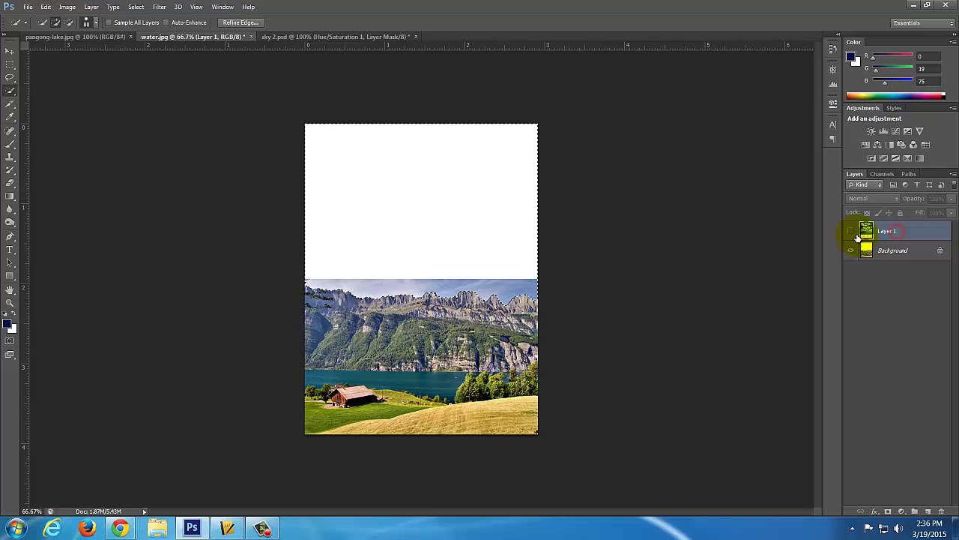
click(851, 233)
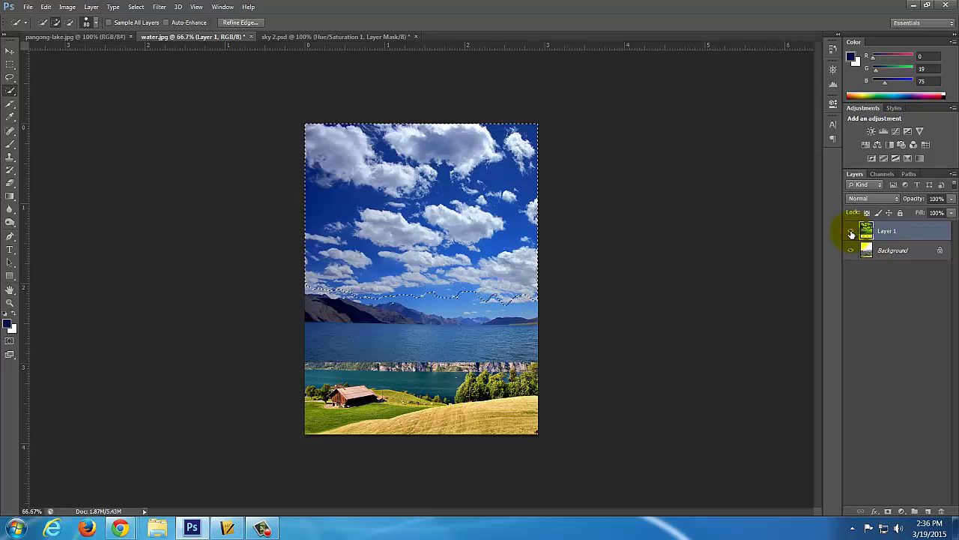
click(98, 7)
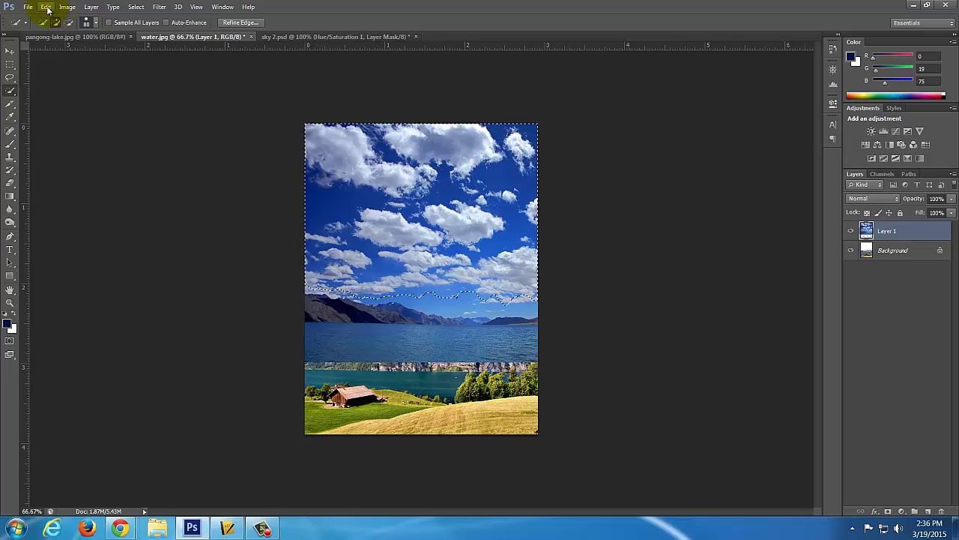
click(904, 510)
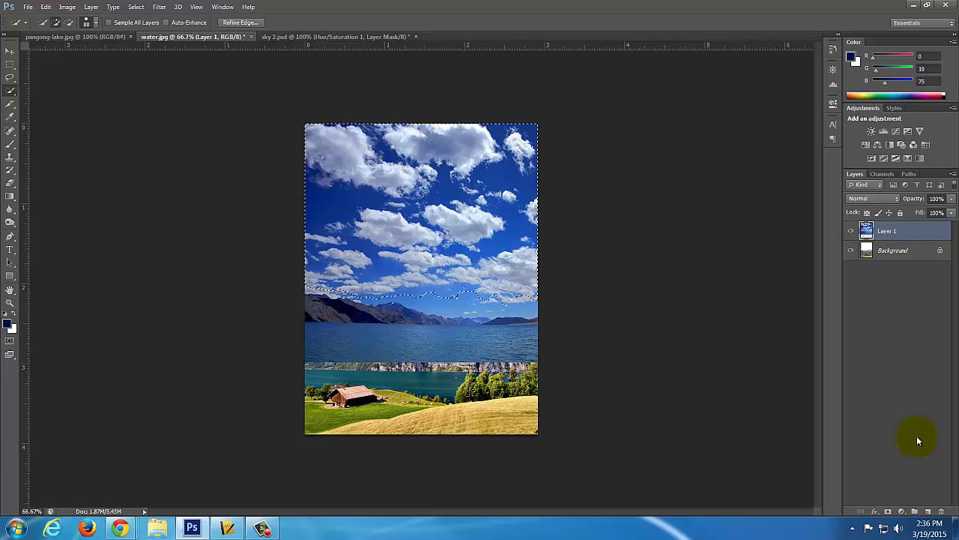
- Add a layer mask to Layer 1 from the white-sky selection
click(889, 511)
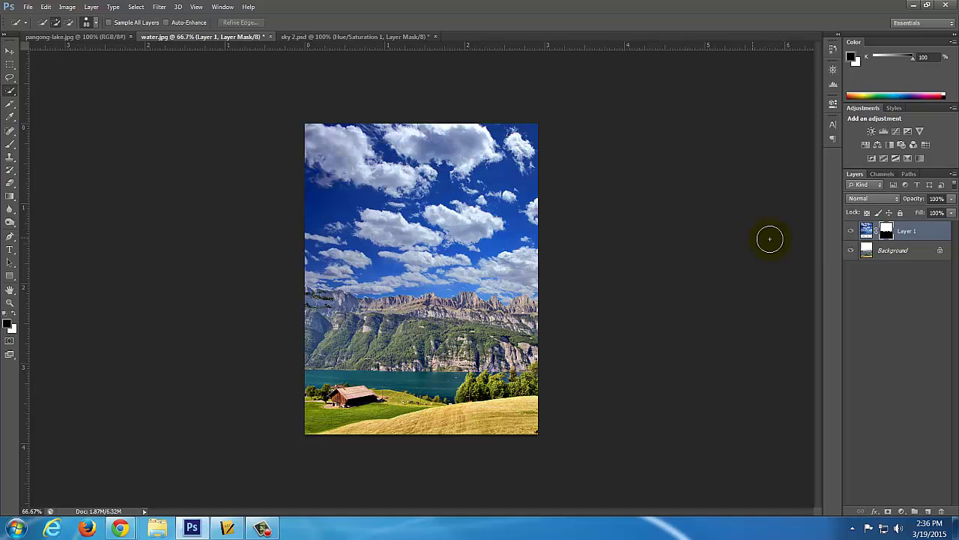
- Duplicate the Background layer as Background copy
click(870, 250)
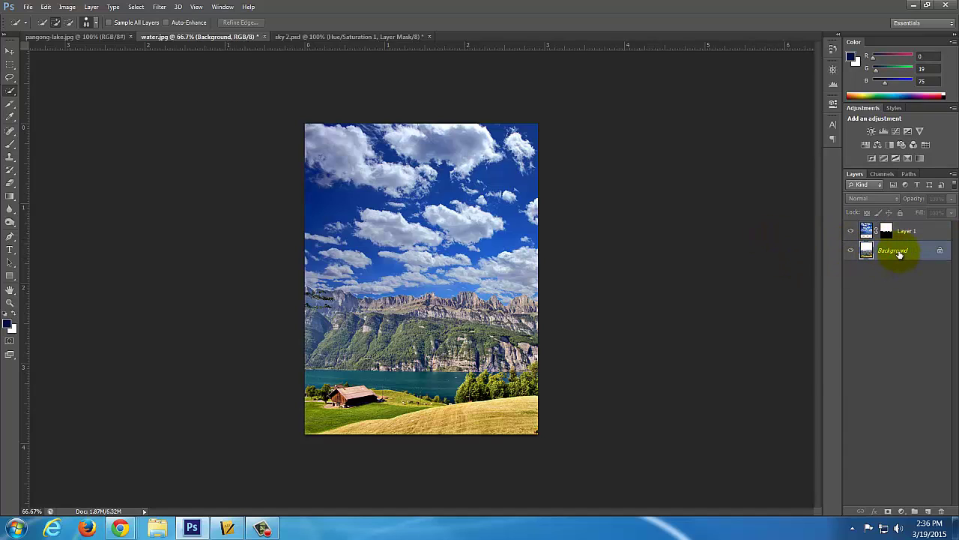
right_click(901, 256)
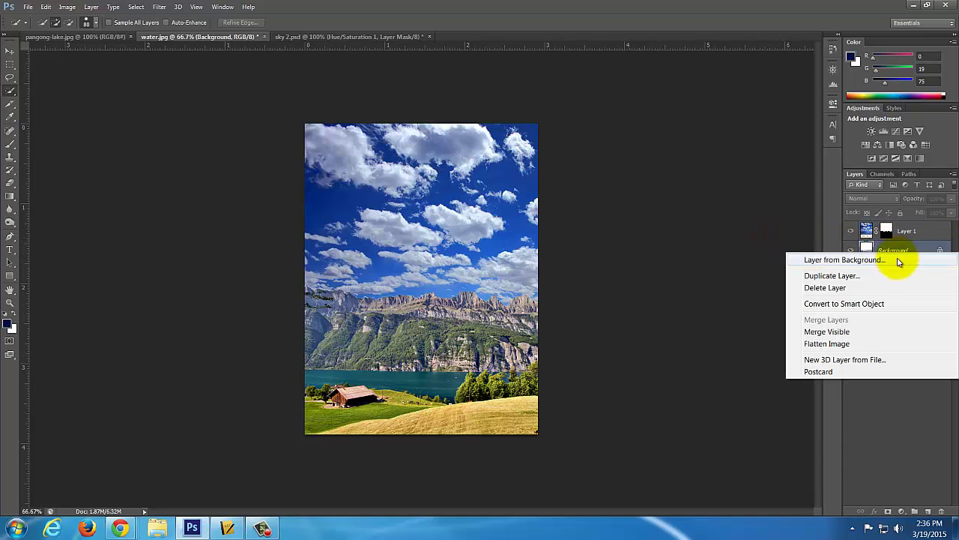
click(892, 275)
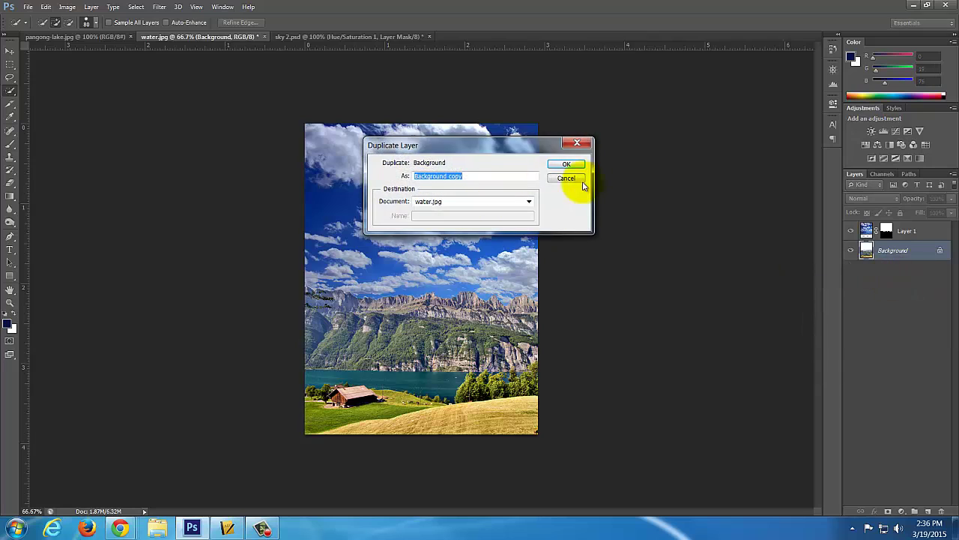
click(575, 160)
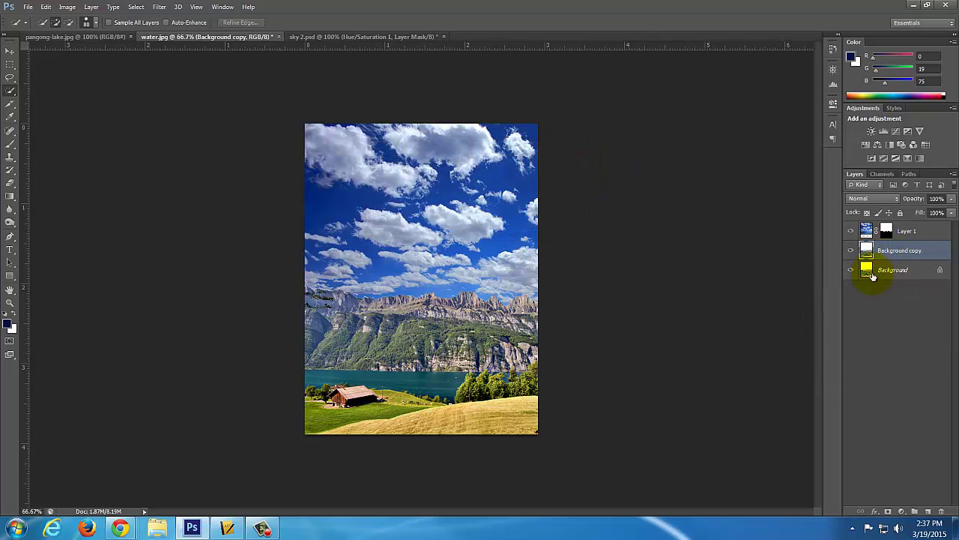
click(891, 255)
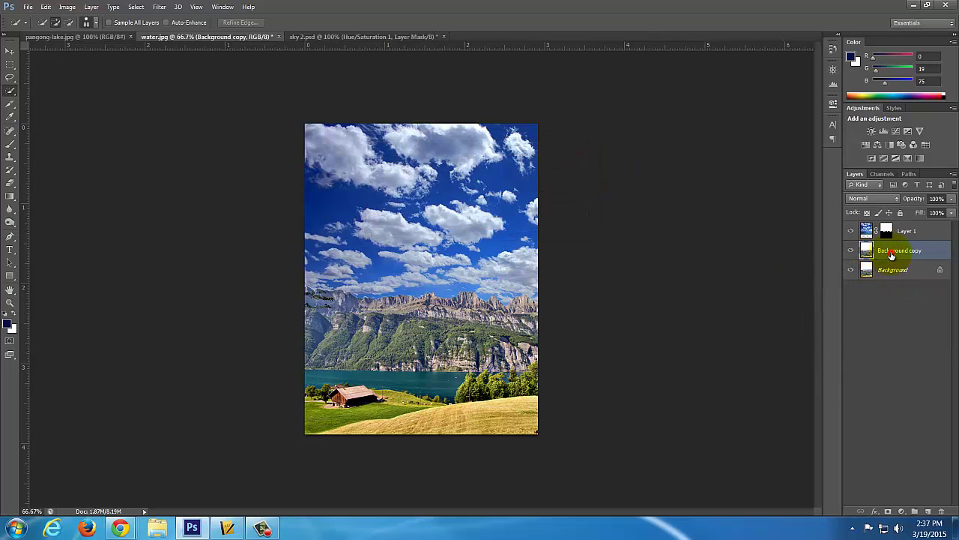
- Add a clipped Hue/Saturation layer over Background copy: Saturation +28, Lightness -9
click(867, 146)
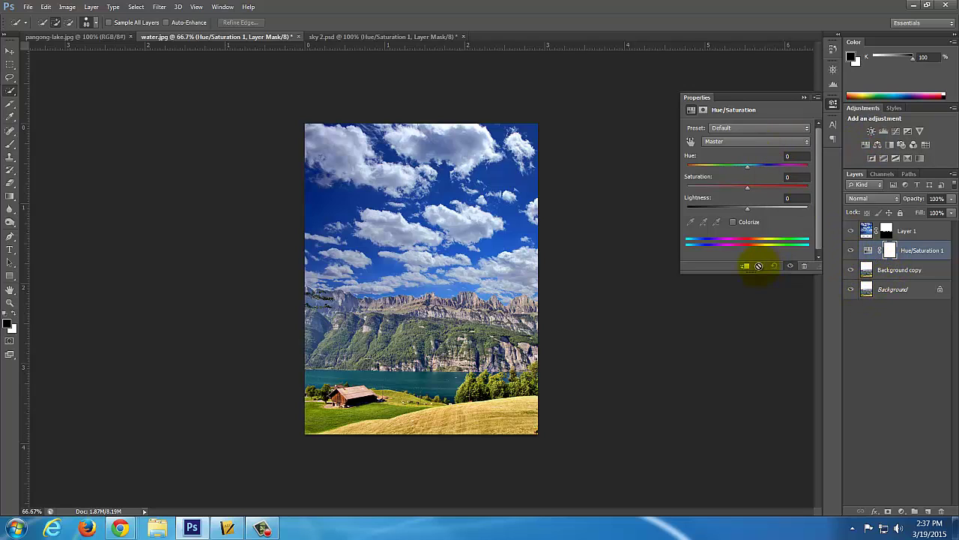
click(746, 266)
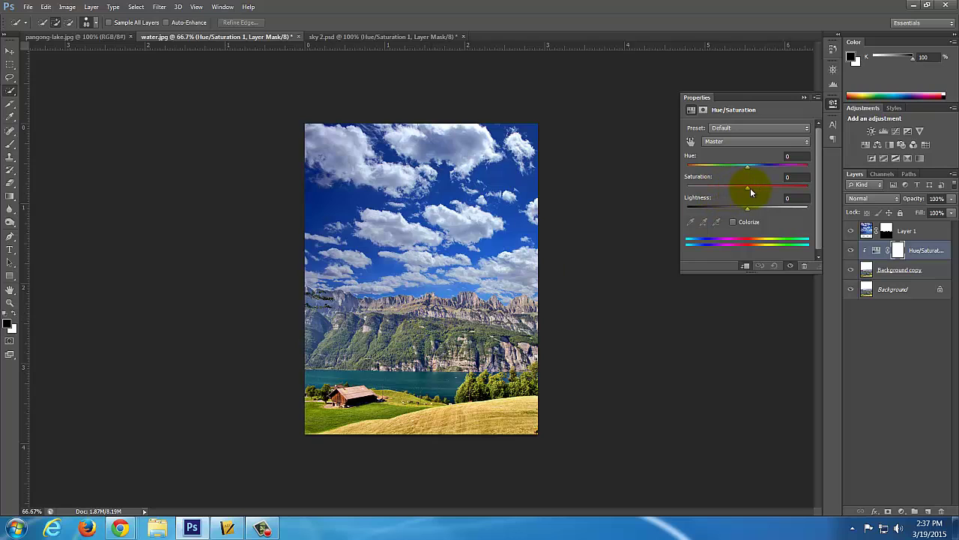
drag(750, 188, 780, 200)
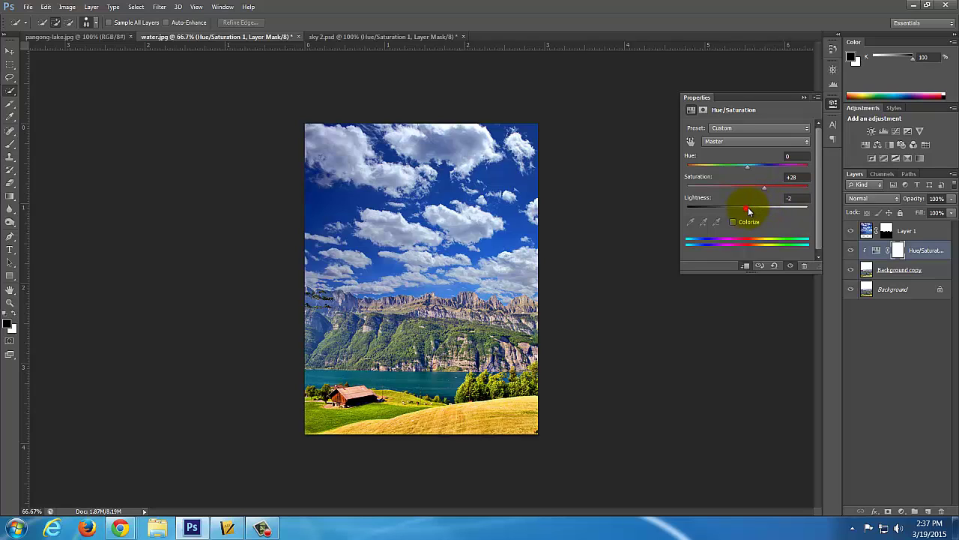
mouse_move(749, 211)
mouse_down()
mouse_move(760, 205)
mouse_move(745, 209)
mouse_up()
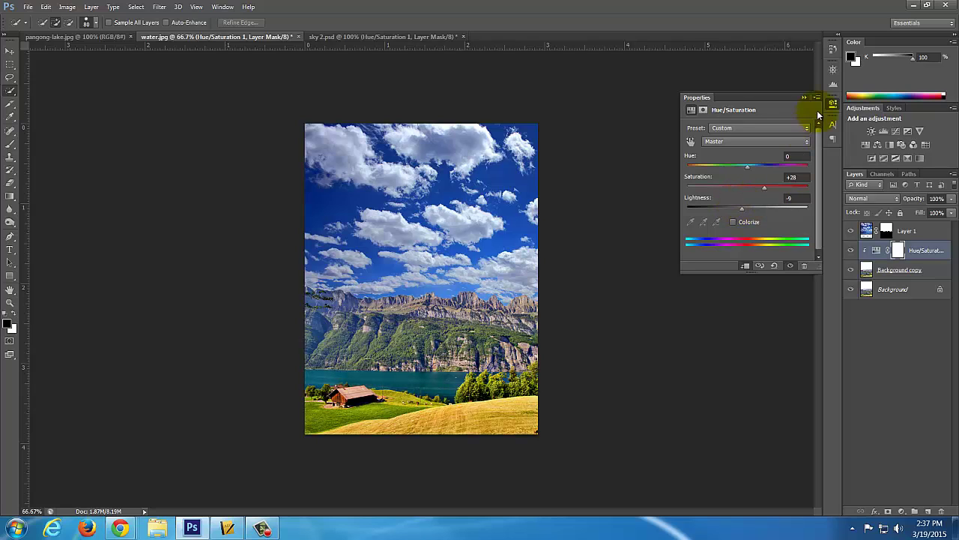
- Select the Hue/Saturation mask and paint black on it with a 100% opacity brush
click(899, 252)
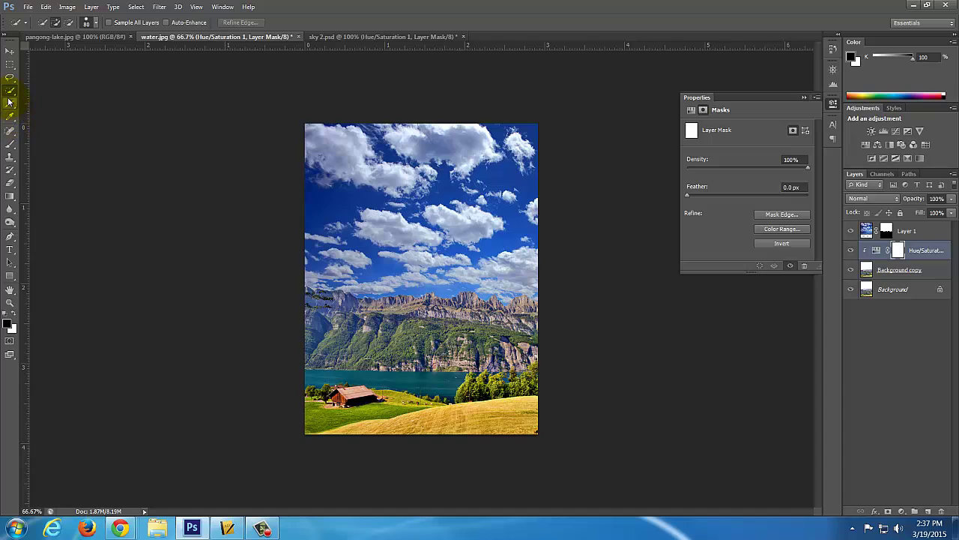
click(9, 147)
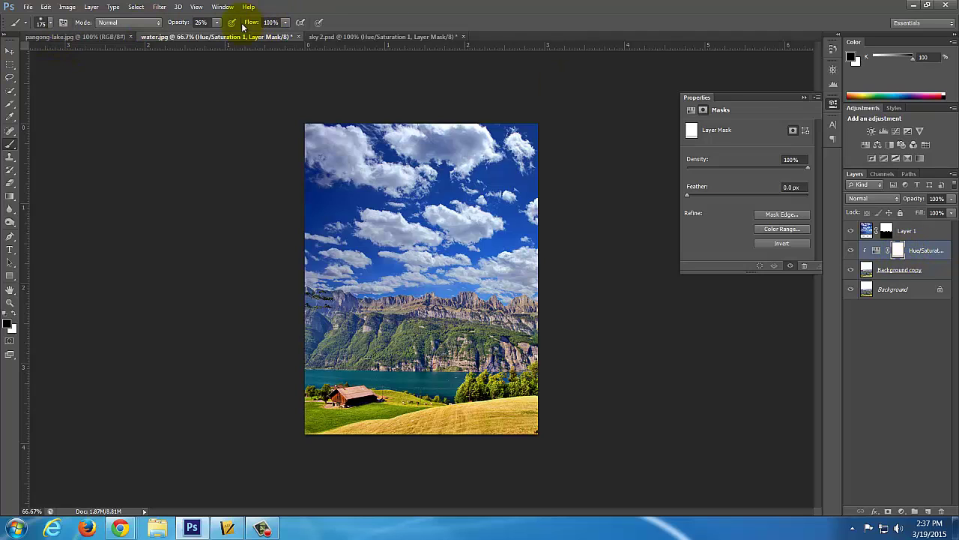
click(217, 22)
drag(224, 37, 258, 38)
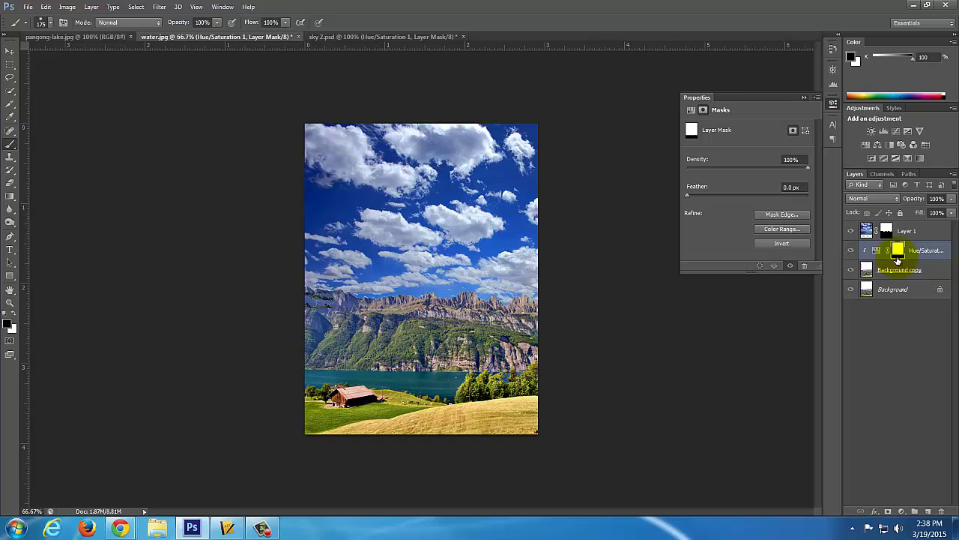
mouse_move(514, 290)
mouse_down()
mouse_move(407, 150)
mouse_move(529, 336)
mouse_up()
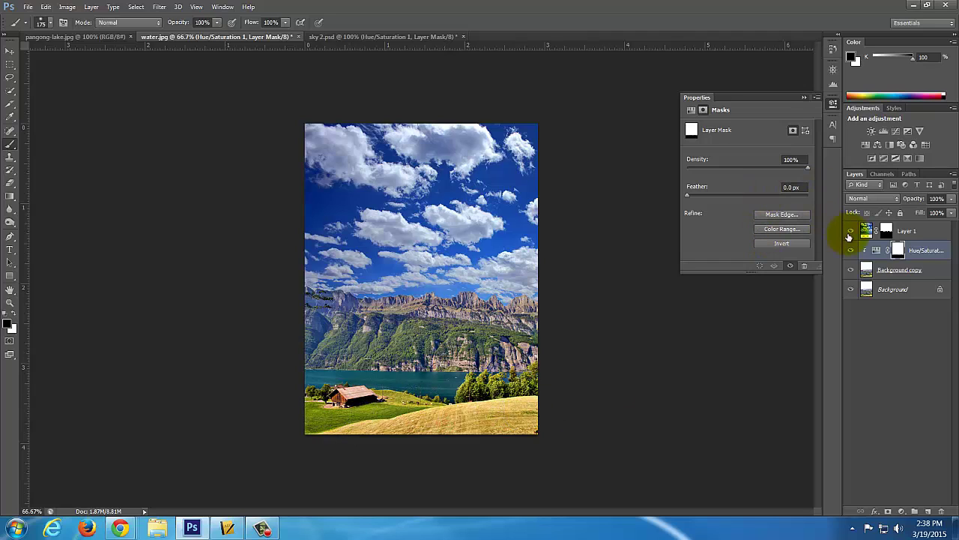
- Set Hue/Saturation to about +45 saturation and -13 lightness, then close Properties
click(877, 250)
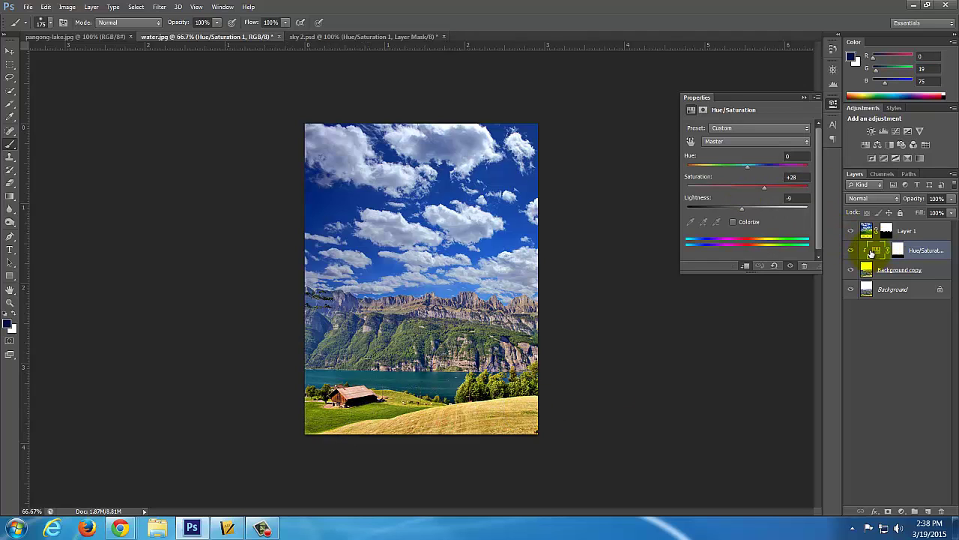
drag(765, 188, 802, 187)
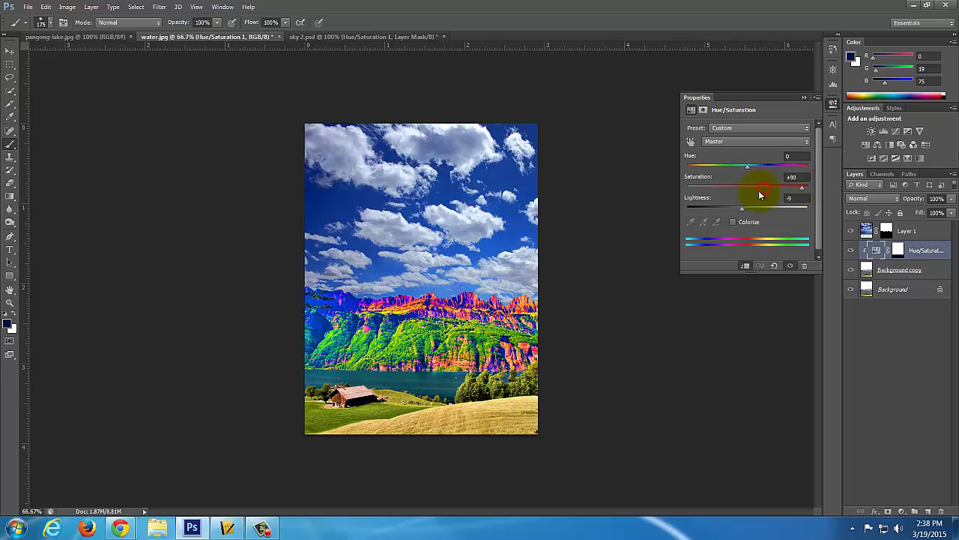
drag(724, 188, 777, 190)
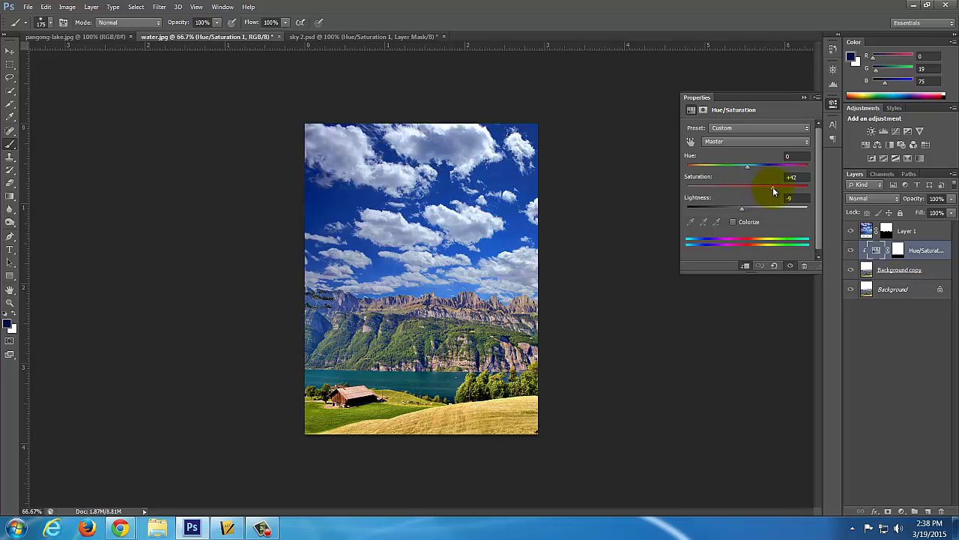
drag(773, 187, 775, 187)
mouse_move(743, 208)
mouse_down()
mouse_move(764, 212)
mouse_move(732, 209)
mouse_move(741, 212)
mouse_up()
click(803, 98)
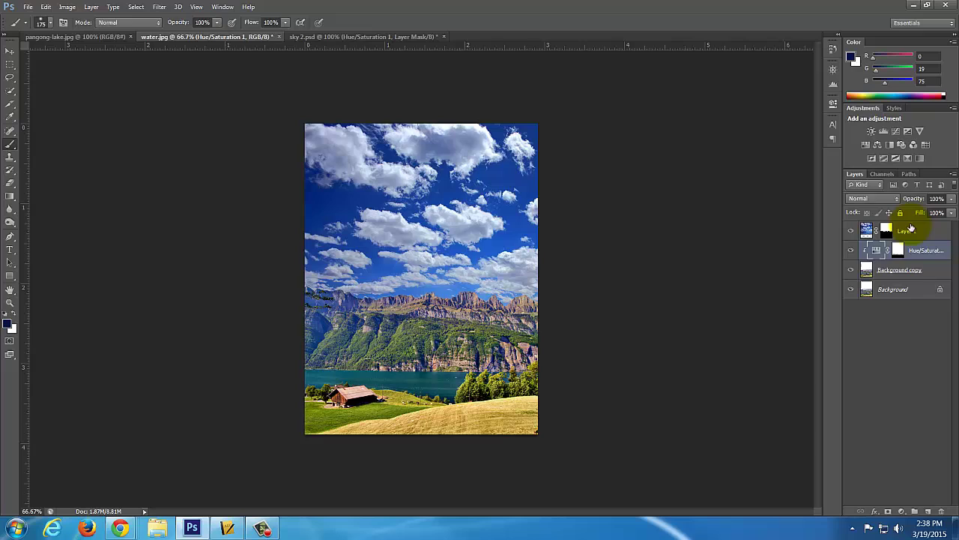
- Add a Brightness/Contrast layer on Background copy with Contrast 36, move it above Hue/Saturation, and set Brightness 145
click(890, 272)
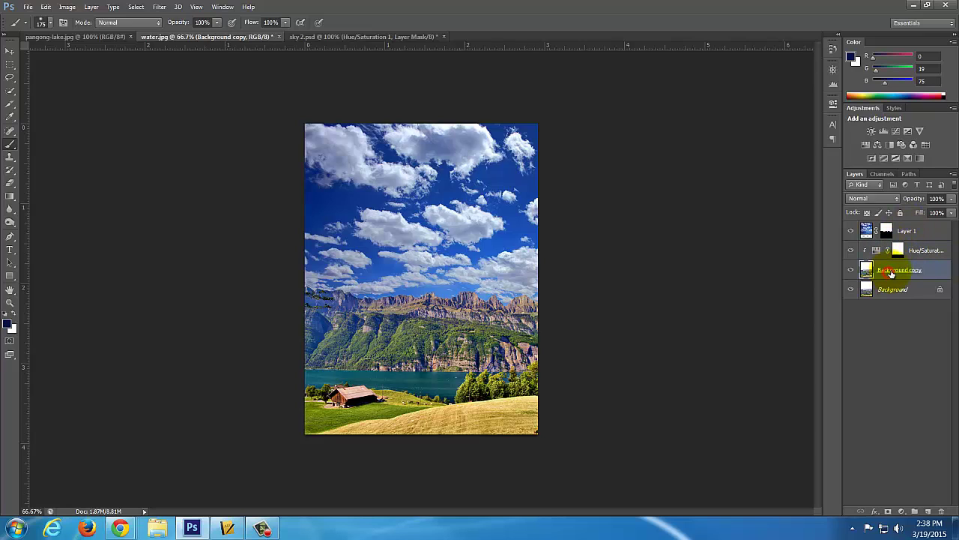
click(872, 133)
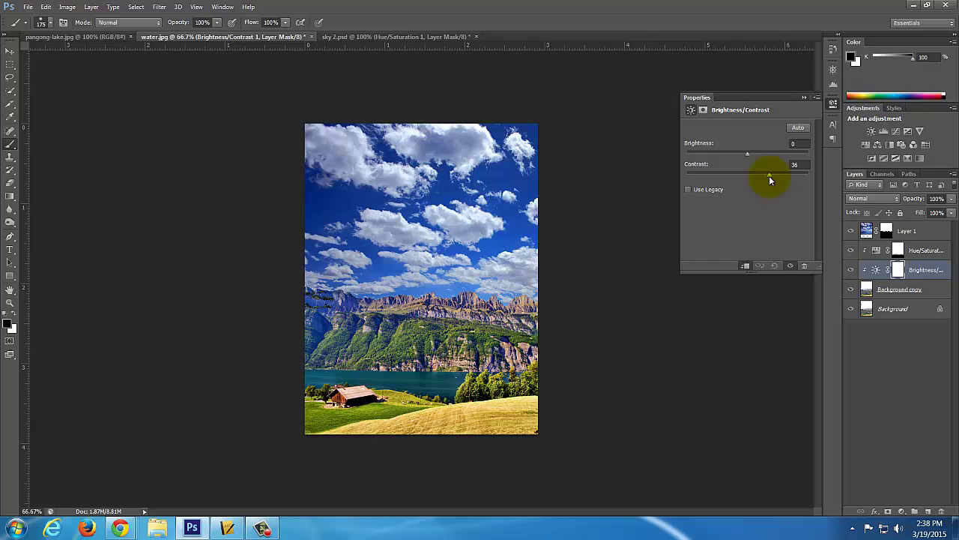
drag(750, 154, 754, 155)
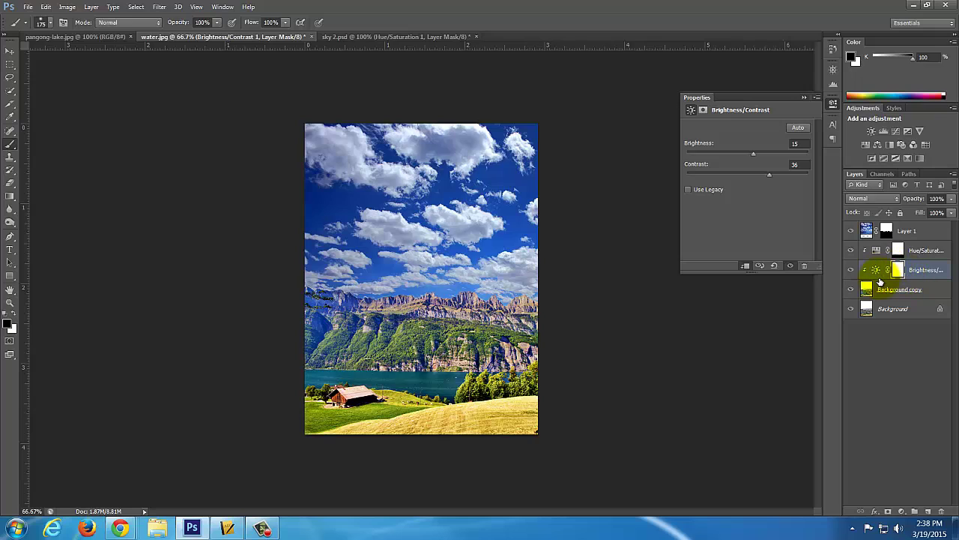
drag(885, 270, 920, 249)
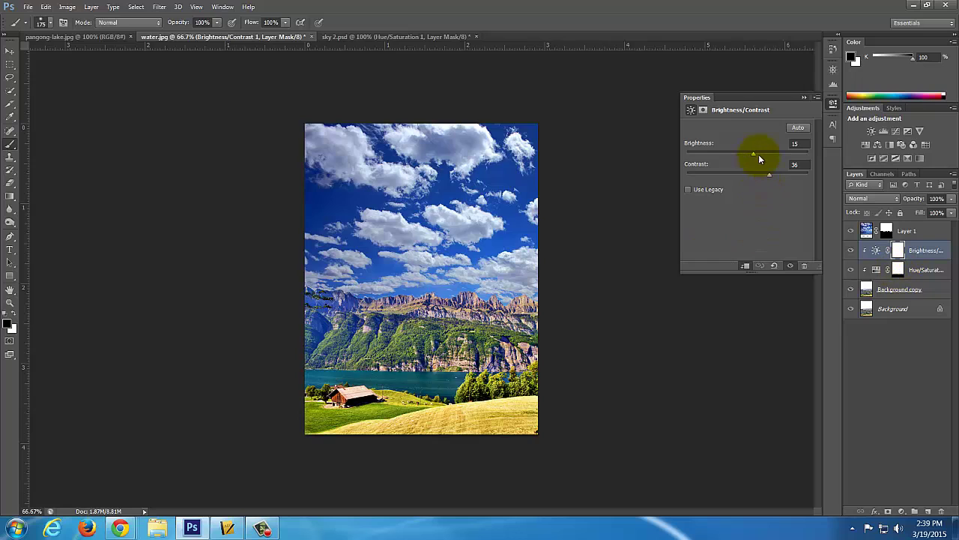
drag(773, 157, 800, 157)
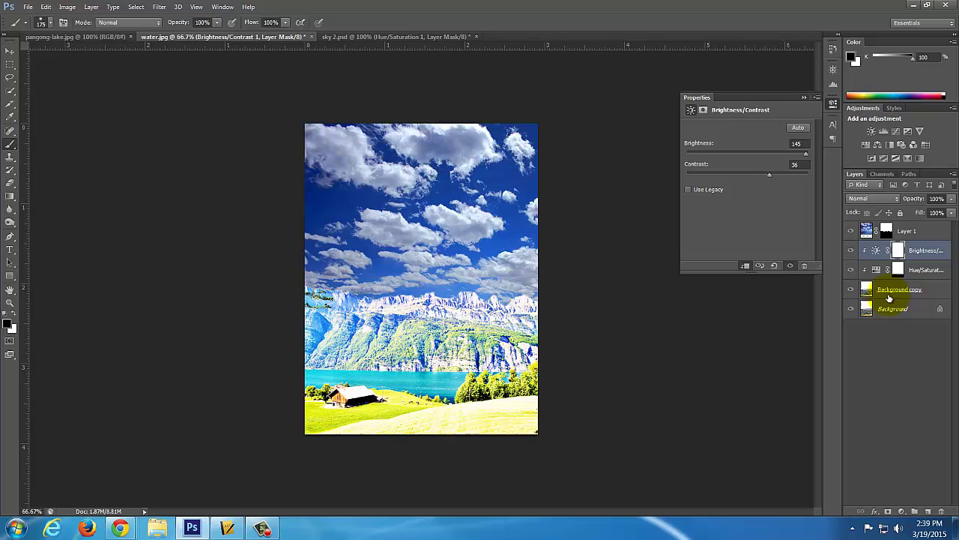
- Brush out the brightening on the bottom meadow and lower Brightness from 145 to about 2
click(10, 143)
mouse_move(323, 412)
mouse_down()
mouse_move(532, 409)
mouse_move(262, 418)
mouse_move(593, 413)
mouse_move(293, 402)
mouse_move(533, 397)
mouse_move(289, 396)
mouse_up()
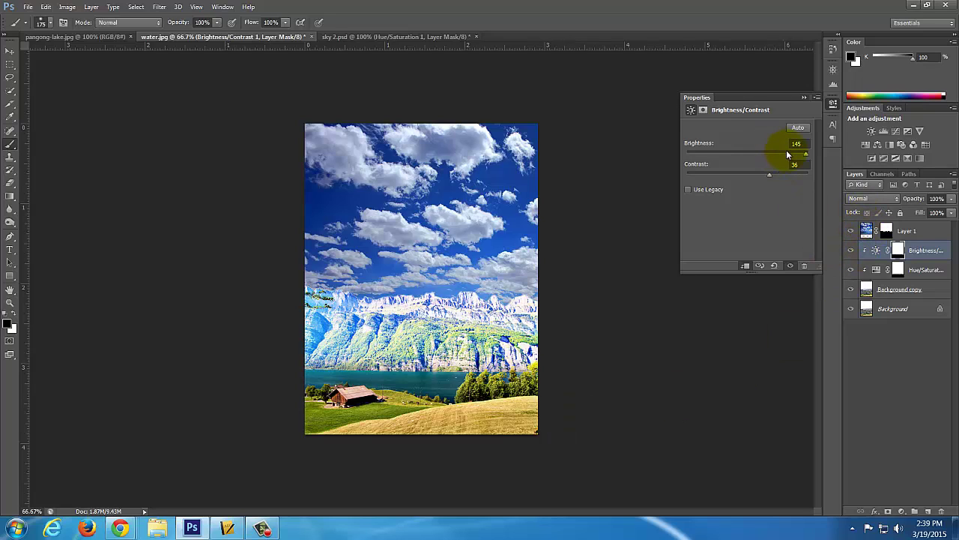
drag(786, 153, 761, 158)
click(898, 251)
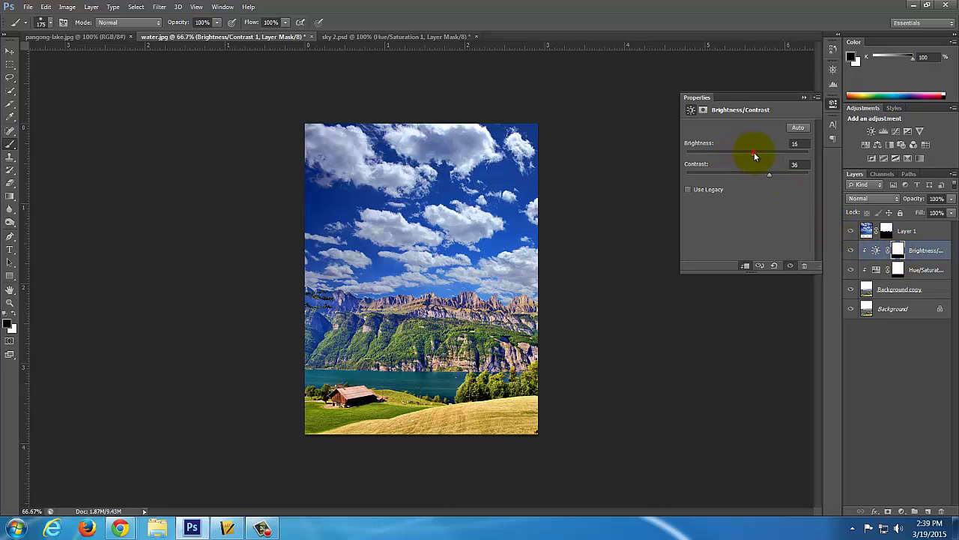
drag(754, 154, 750, 155)
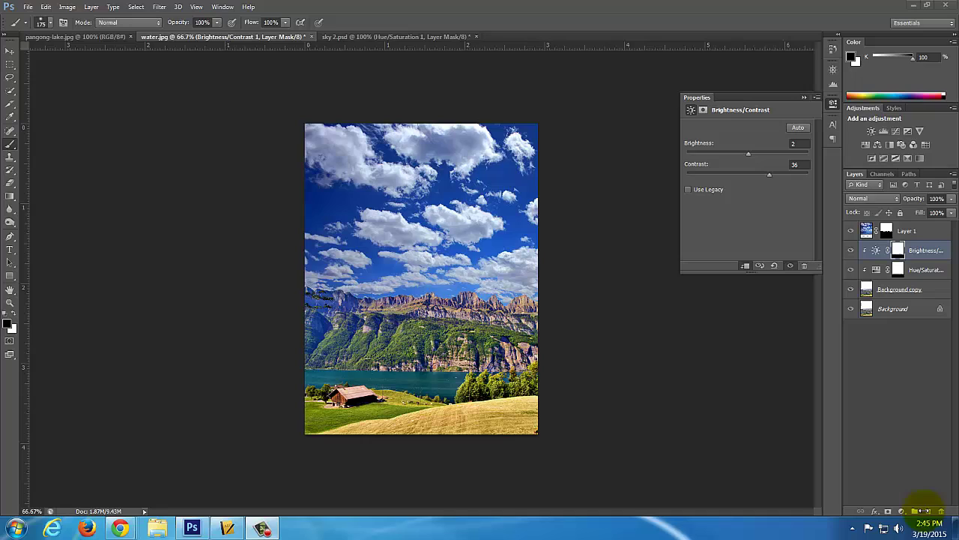
- Add Layer 2 above Background copy and pick the scattered 32 px brush tip enlarged to 177 px
click(930, 512)
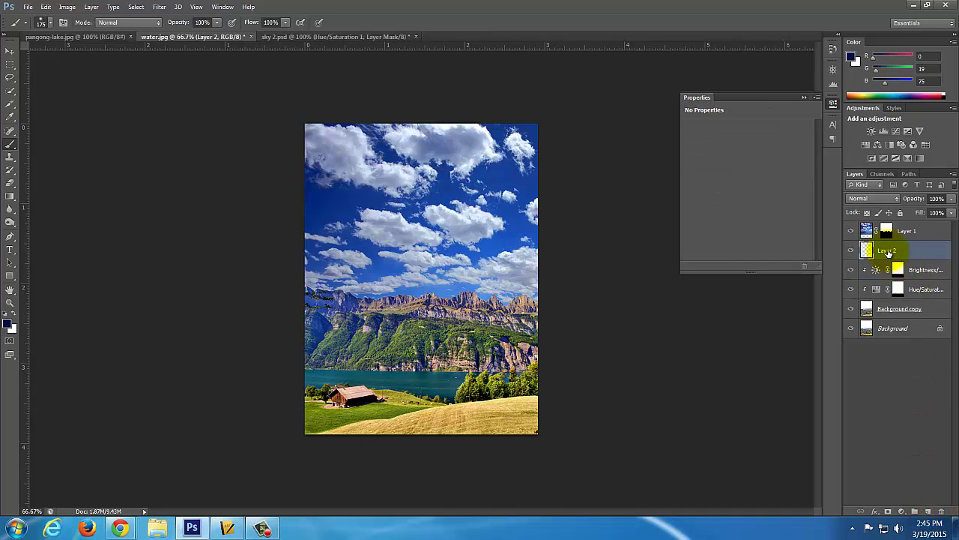
drag(892, 253, 893, 301)
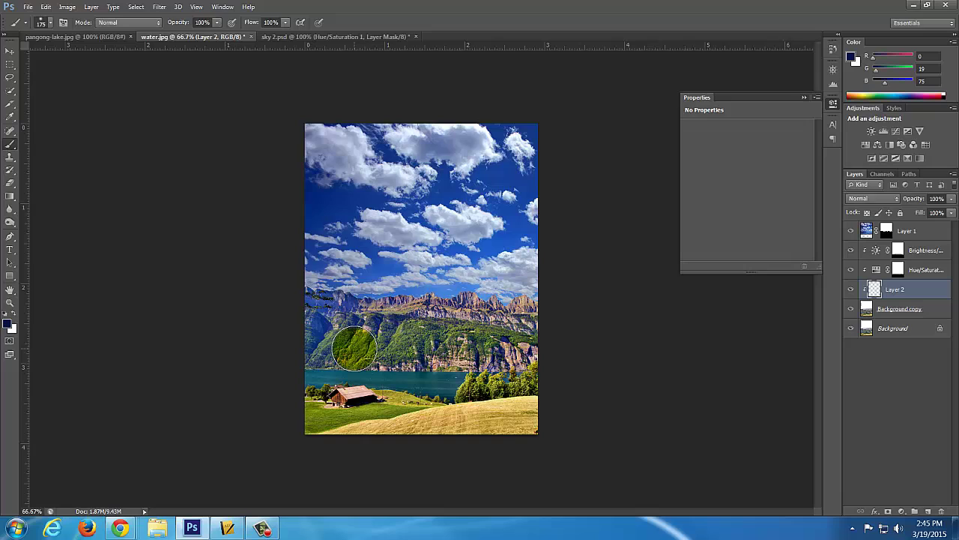
click(49, 23)
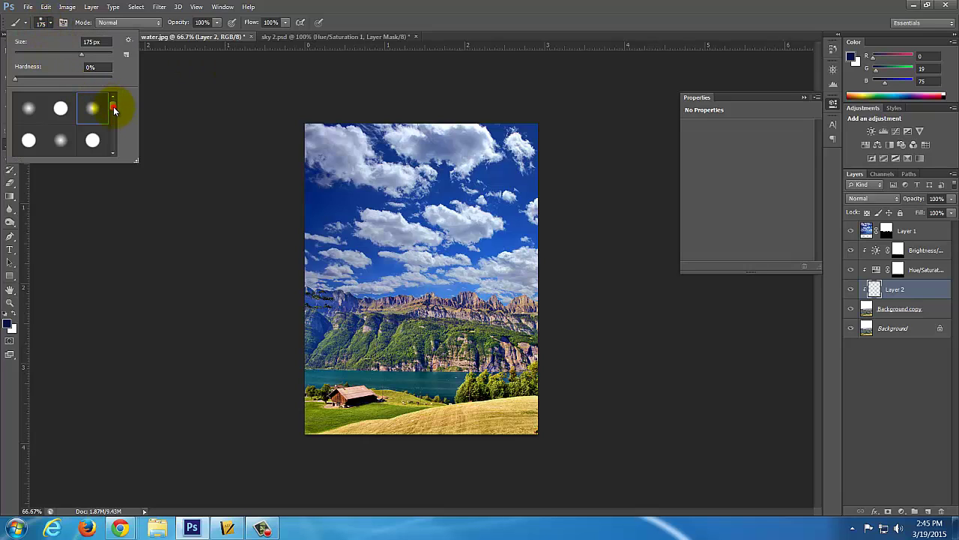
drag(114, 111, 115, 149)
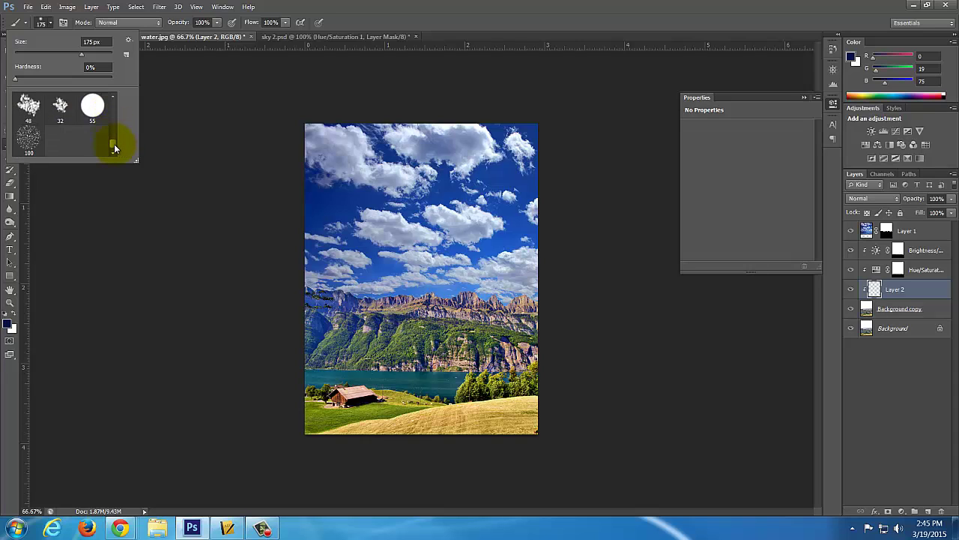
click(63, 105)
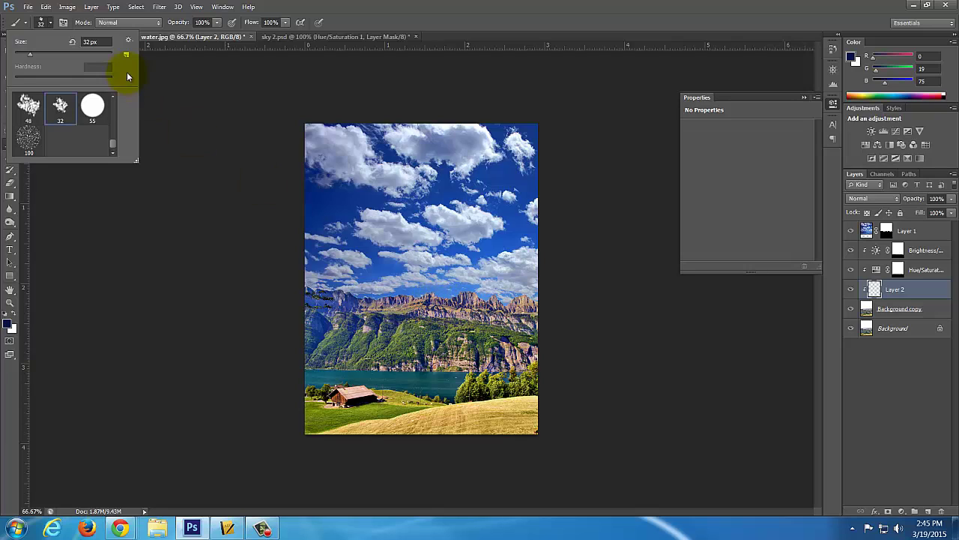
drag(30, 54, 87, 52)
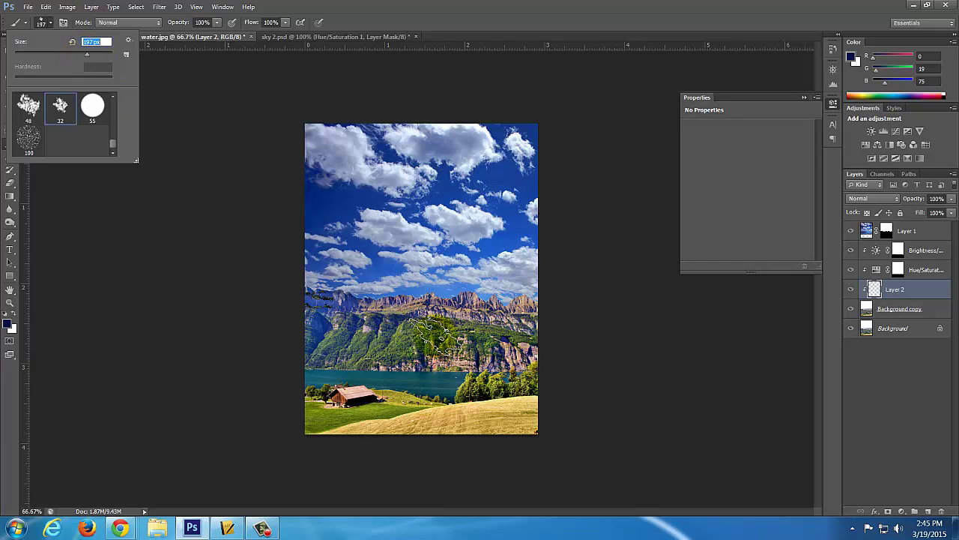
mouse_move(435, 335)
mouse_down()
mouse_move(492, 354)
mouse_move(439, 345)
mouse_up()
key(ctrl+z)
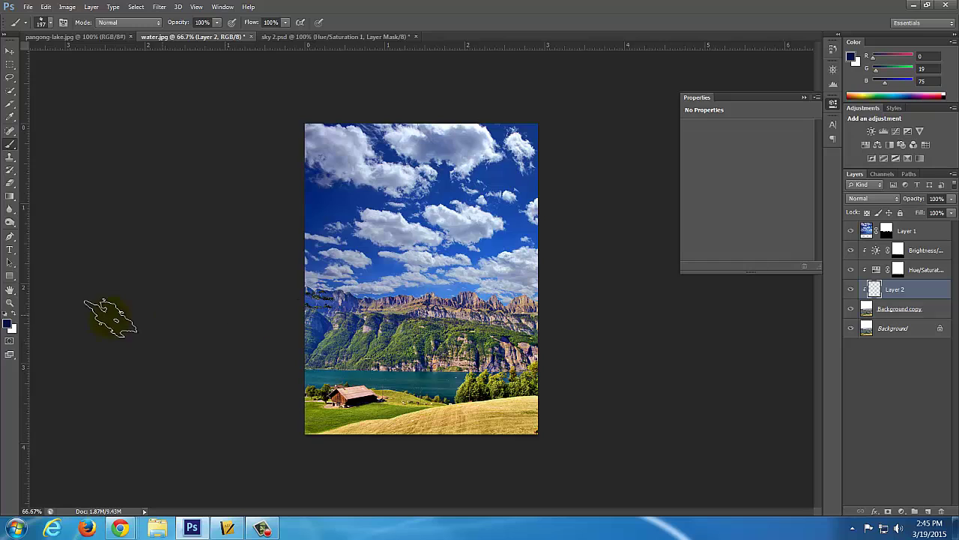
- Set the foreground colour to dark navy (R 1, G 11, B 41)
key(i)
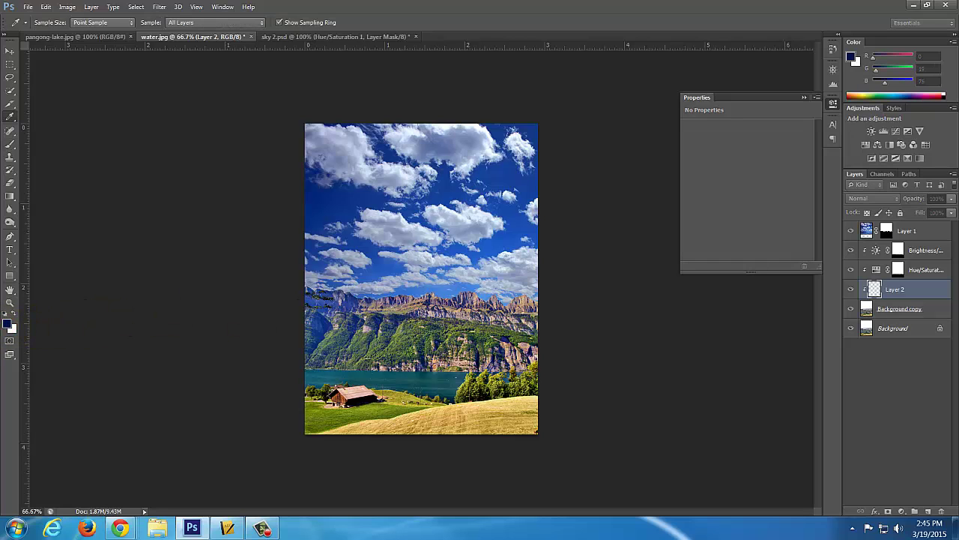
click(6, 323)
drag(88, 95, 117, 66)
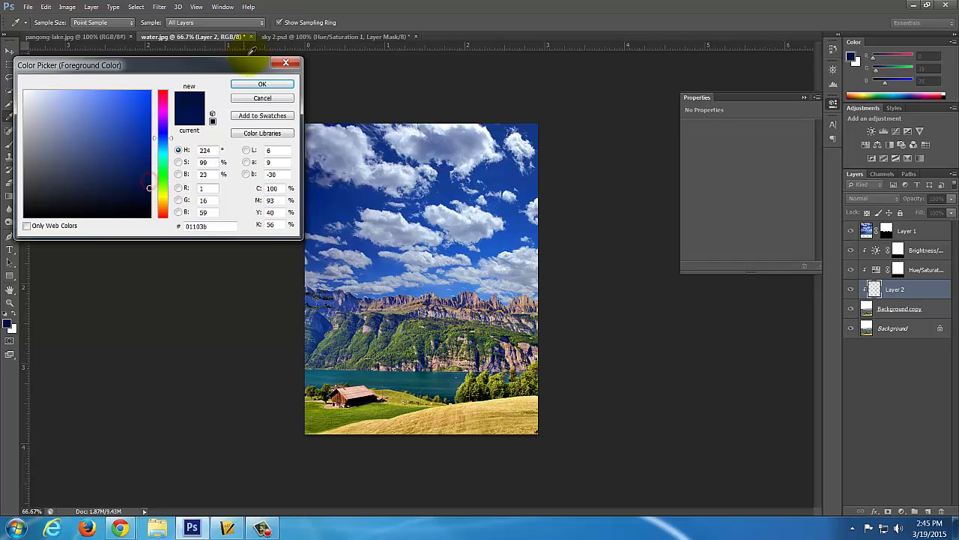
click(258, 84)
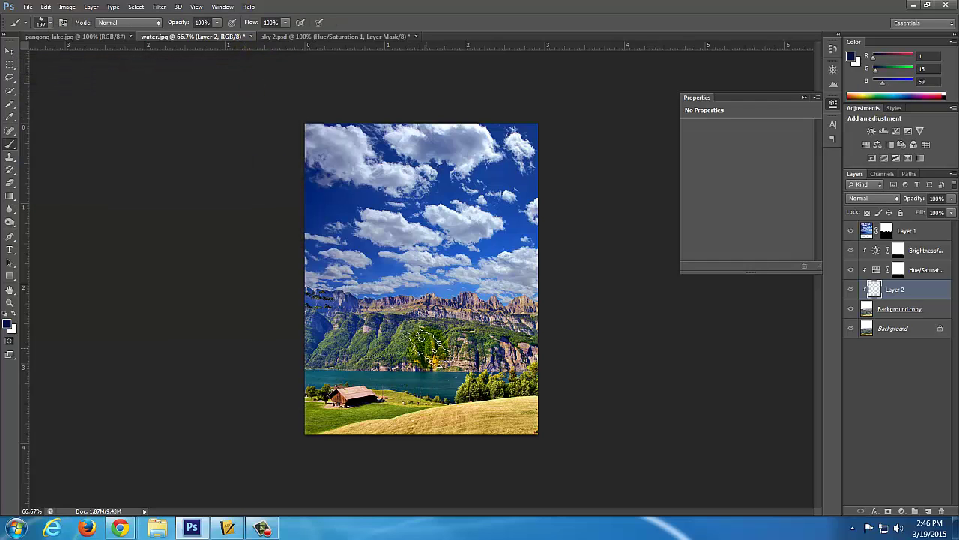
- Dab two navy shadows onto the meadow, undoing the second one
click(483, 426)
click(523, 413)
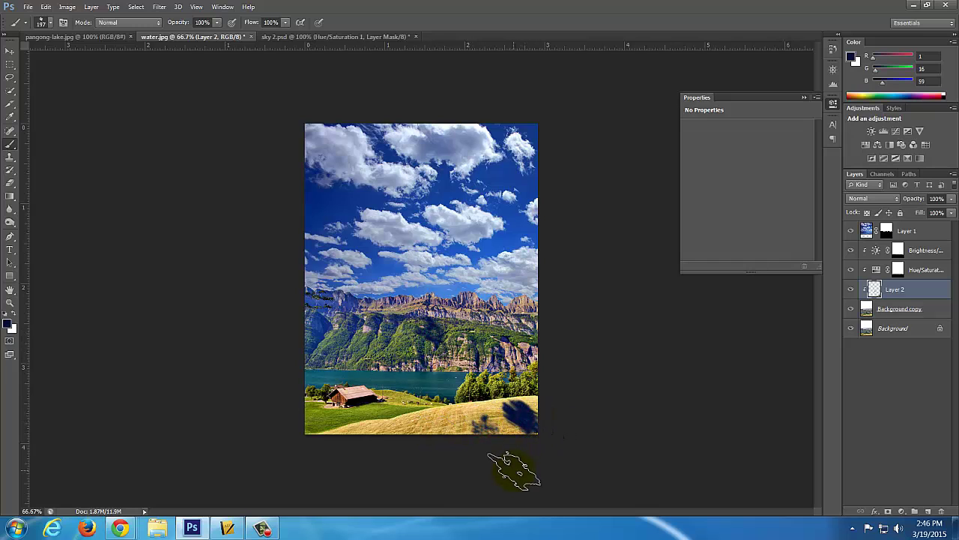
key(ctrl+z)
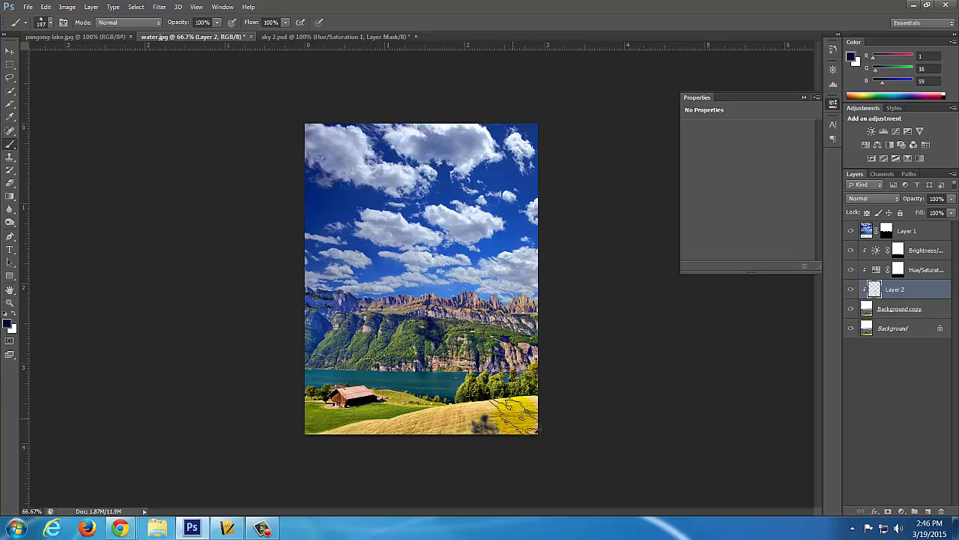
- Set Layer 2 to Darken, paint a shadow near the house, and toggle the layer to compare
click(881, 199)
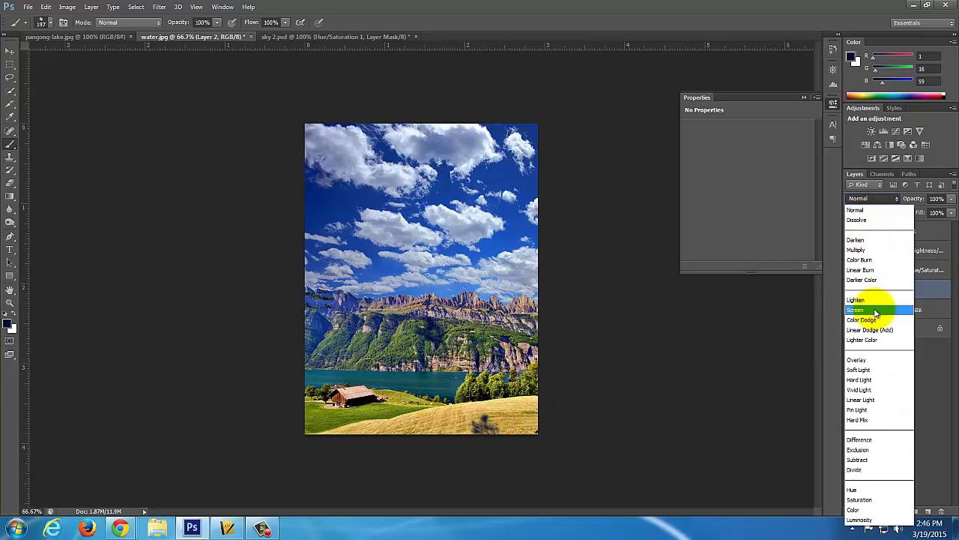
click(874, 240)
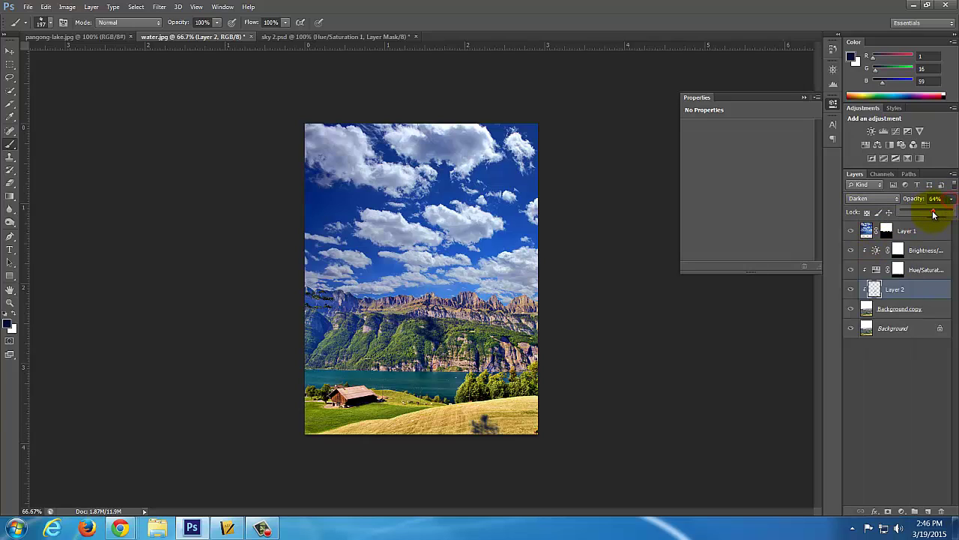
drag(405, 395, 433, 417)
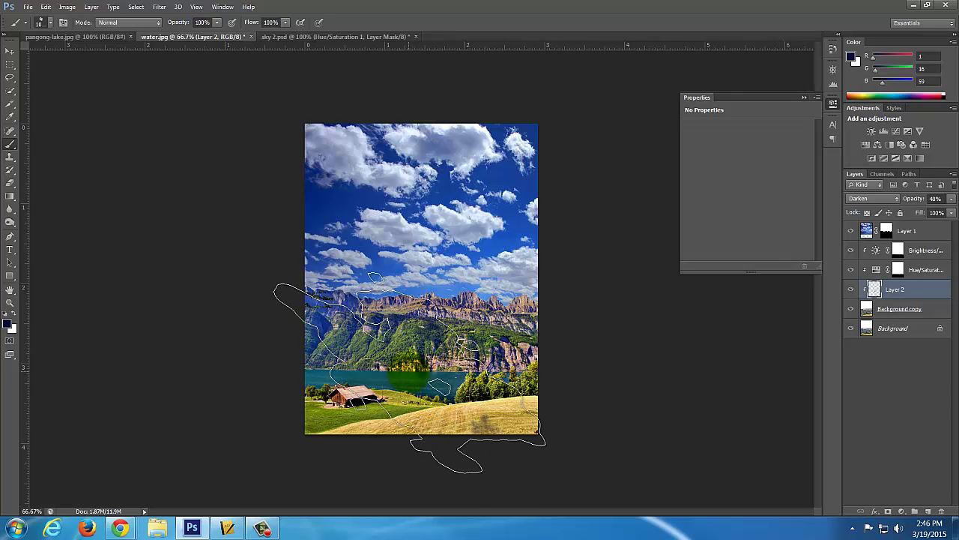
click(409, 371)
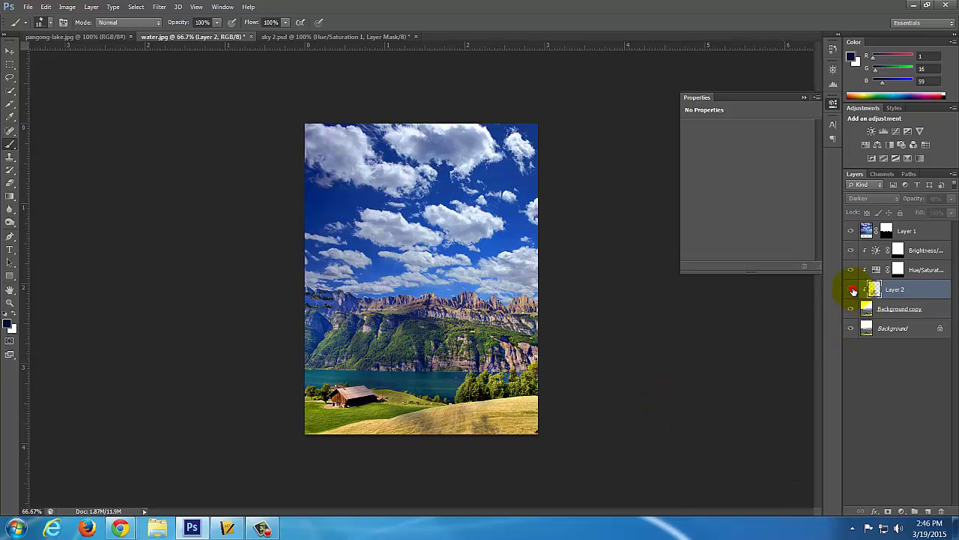
click(851, 290)
click(851, 289)
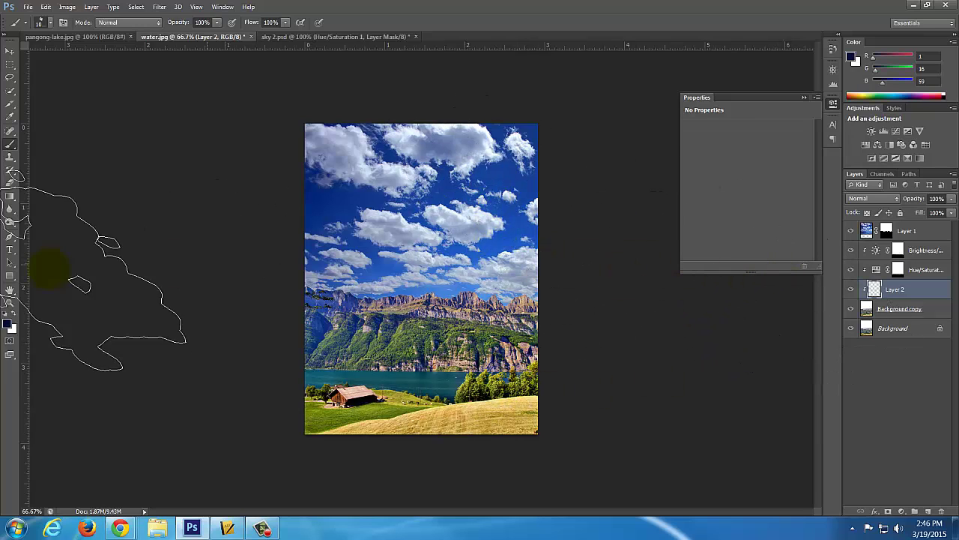
click(8, 323)
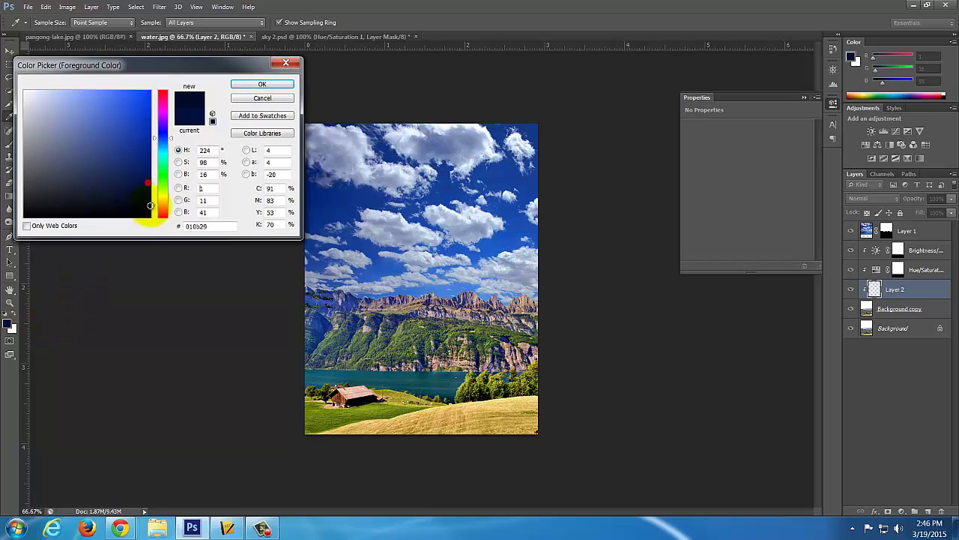
- Make black the foreground colour, set Layer 2 to Color Burn, and paint a cloud shadow
click(150, 217)
click(251, 84)
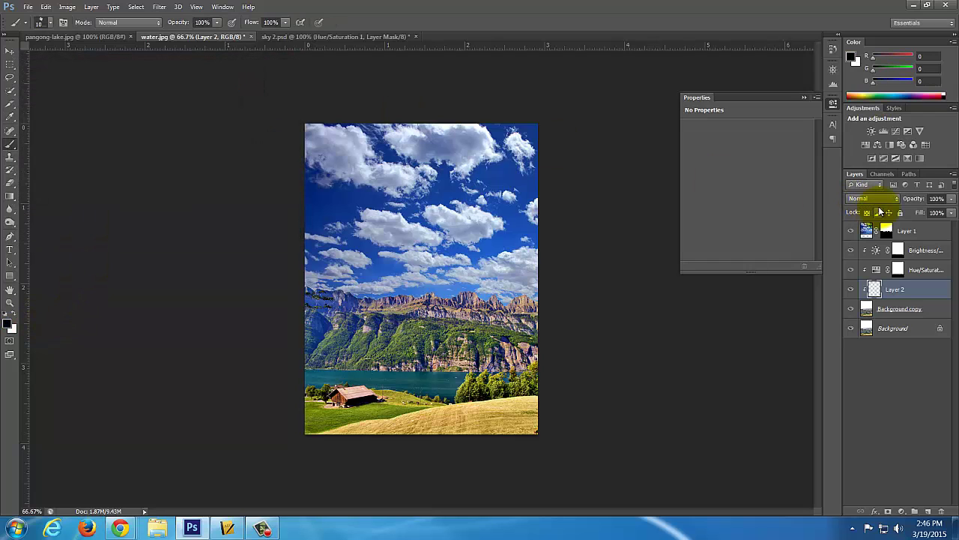
click(883, 198)
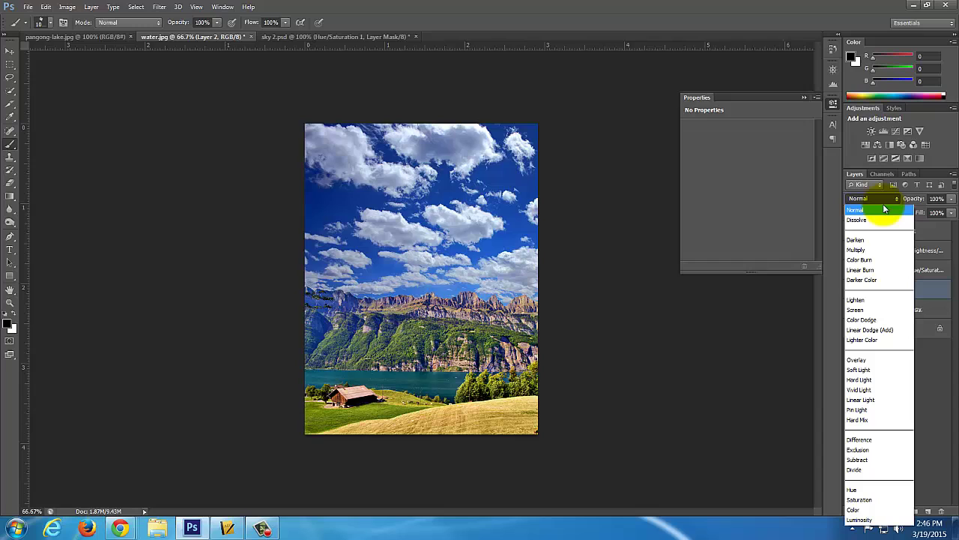
click(885, 263)
click(424, 396)
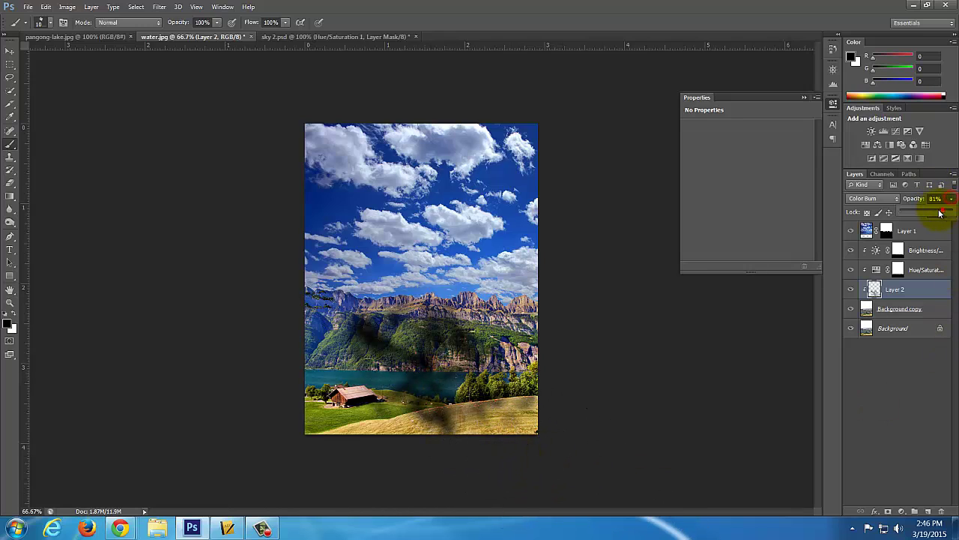
- Lower Layer 2's opacity to 46% and paint more shadow at the meadow's lower right with a 250 brush
drag(940, 214, 924, 214)
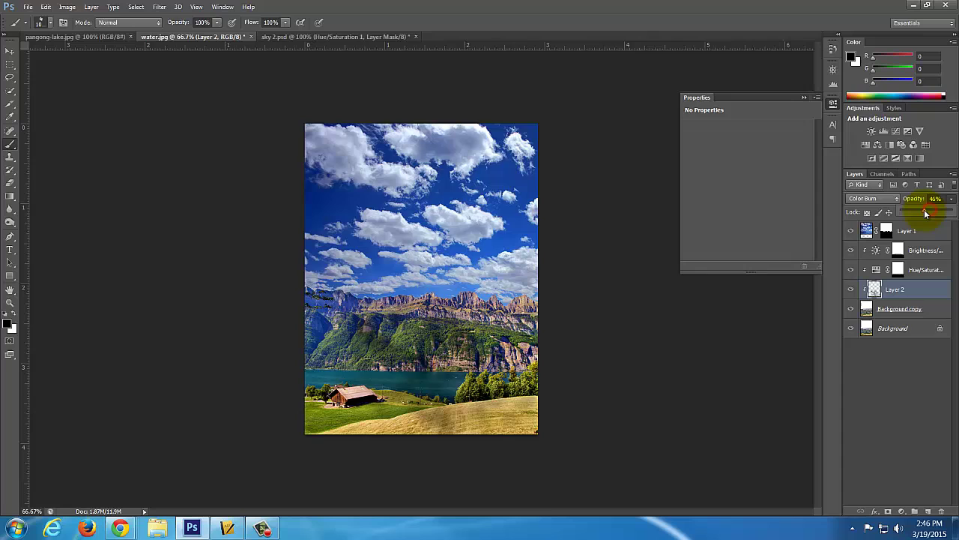
key(bracketleft)
key(bracketleft)
key(bracketleft)
key(bracketleft)
key(bracketleft)
key(bracketleft)
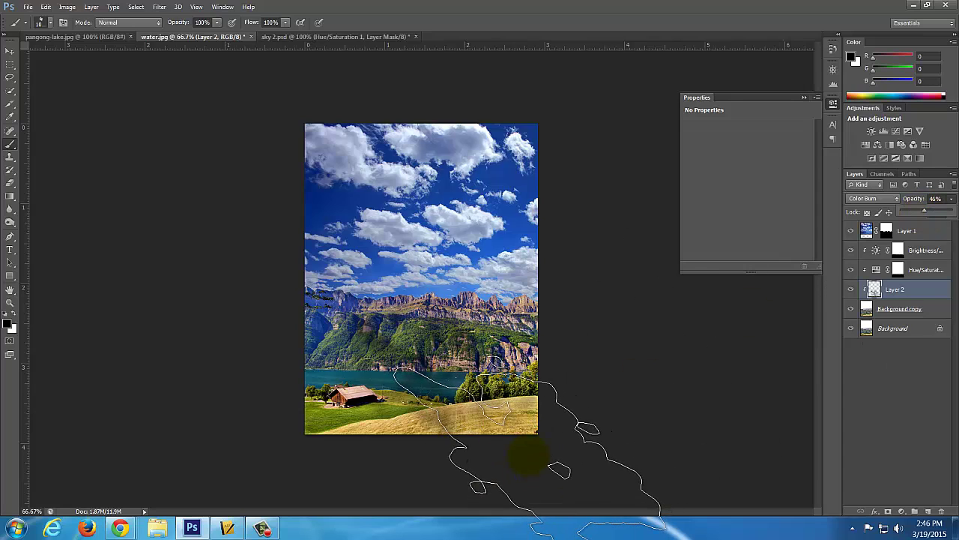
mouse_move(524, 414)
mouse_down()
mouse_move(514, 443)
mouse_move(539, 429)
mouse_up()
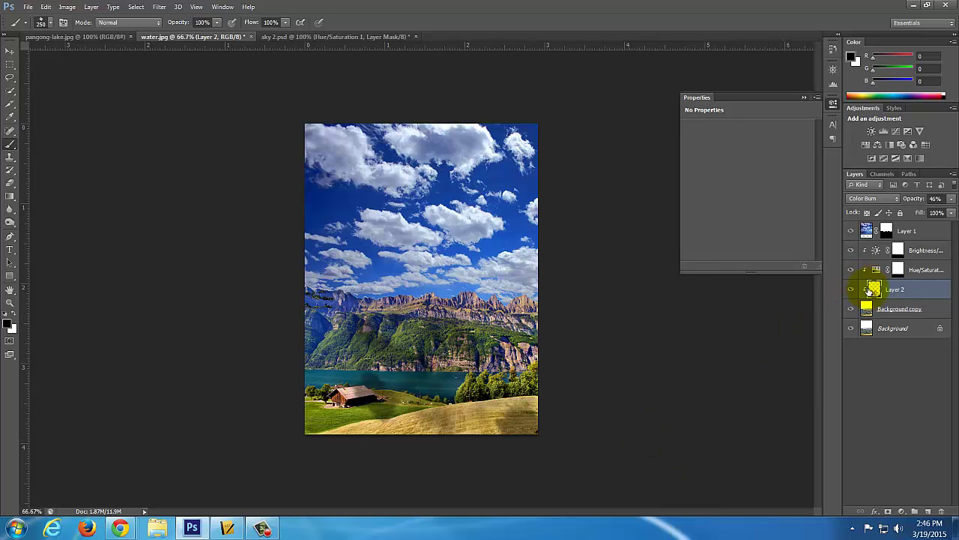
drag(904, 289, 942, 510)
key(ctrl+z)
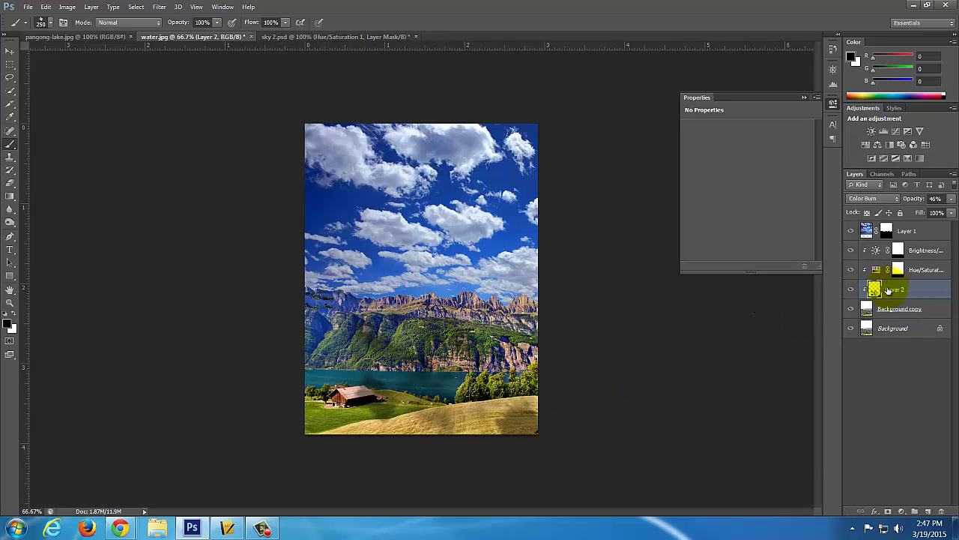
- Erase shadow over the house and green mountainside using a 200 px eraser at 0% hardness
click(9, 185)
mouse_move(322, 372)
mouse_down()
mouse_move(354, 408)
mouse_move(352, 397)
mouse_move(363, 400)
mouse_move(391, 425)
mouse_move(370, 386)
mouse_up()
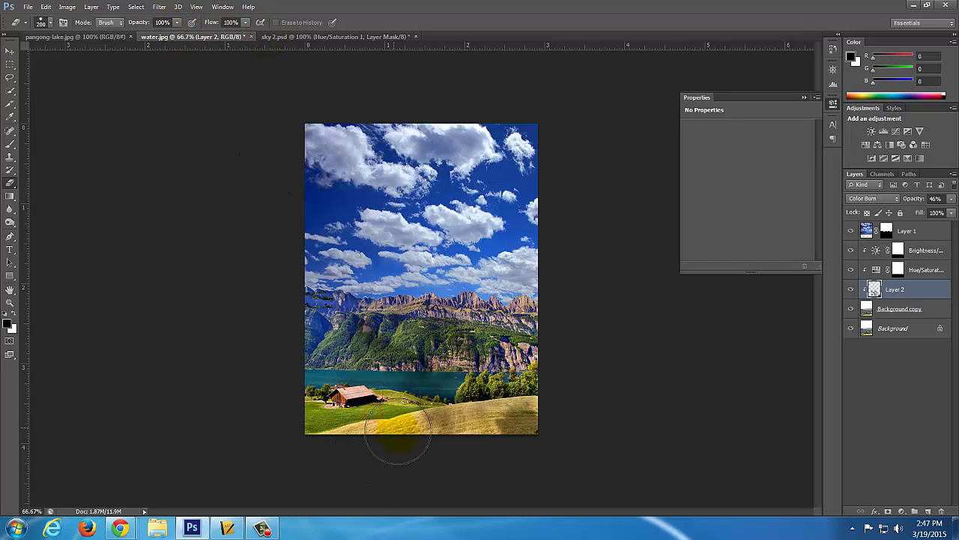
click(51, 24)
drag(88, 81, 13, 81)
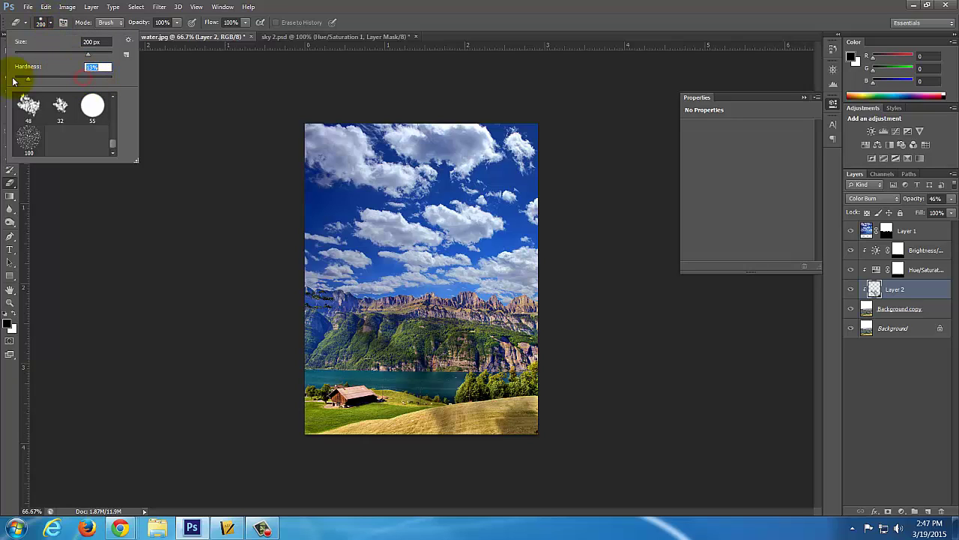
click(87, 68)
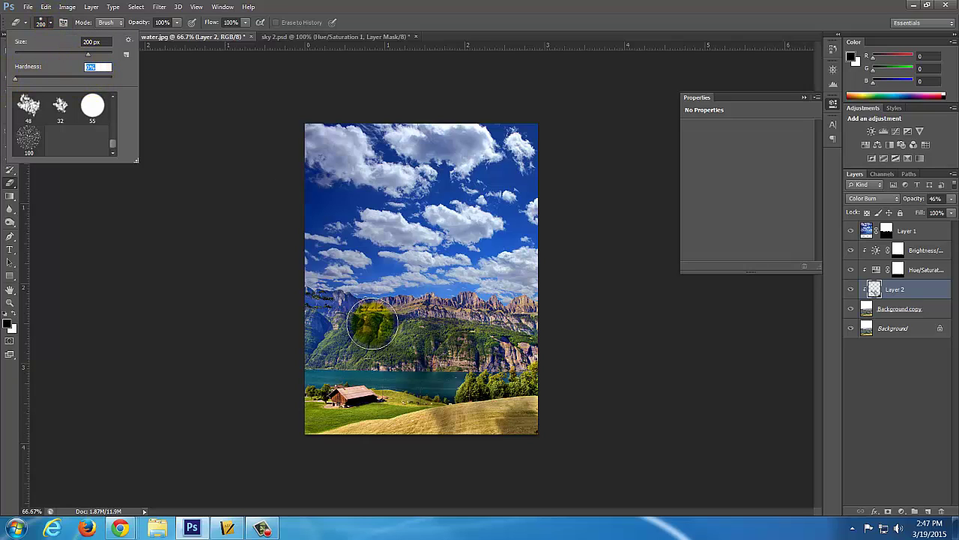
click(421, 419)
mouse_move(421, 418)
mouse_down()
mouse_move(431, 386)
mouse_move(425, 380)
mouse_move(383, 398)
mouse_move(383, 379)
mouse_move(346, 341)
mouse_move(308, 339)
mouse_move(448, 370)
mouse_move(466, 348)
mouse_move(373, 336)
mouse_move(447, 331)
mouse_move(420, 320)
mouse_move(477, 356)
mouse_move(504, 395)
mouse_move(541, 405)
mouse_move(513, 308)
mouse_move(539, 346)
mouse_move(527, 405)
mouse_move(517, 405)
mouse_move(528, 374)
mouse_up()
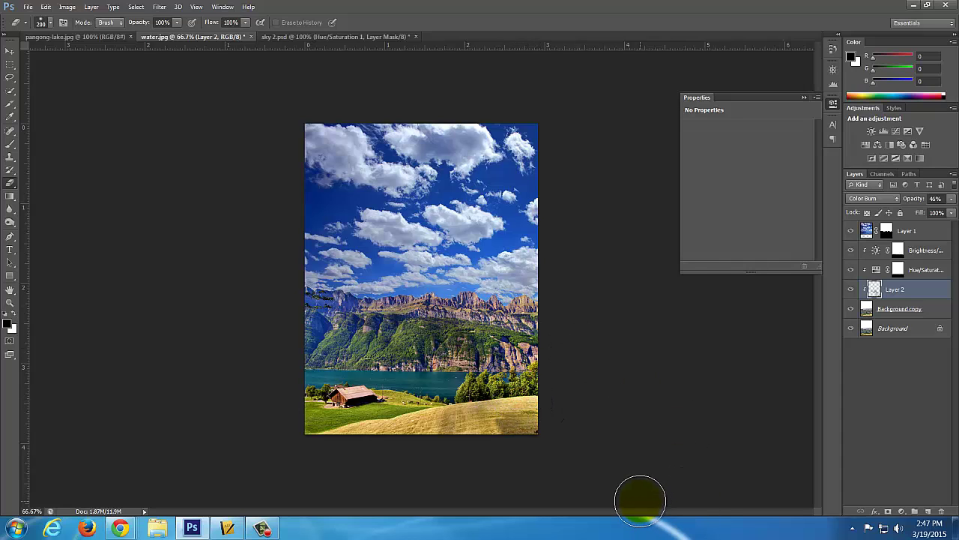